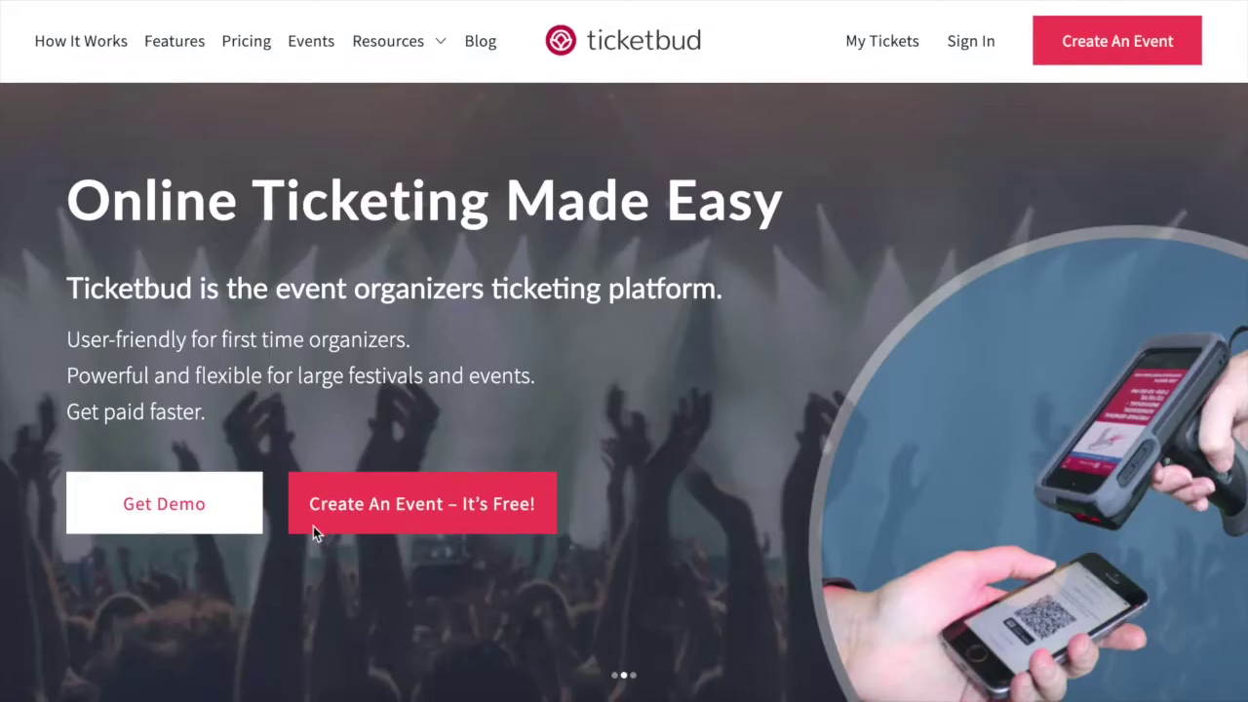
# Start a free event with the homepage's 'Create An Event – It's Free!' button.
pyautogui.click(423, 514)
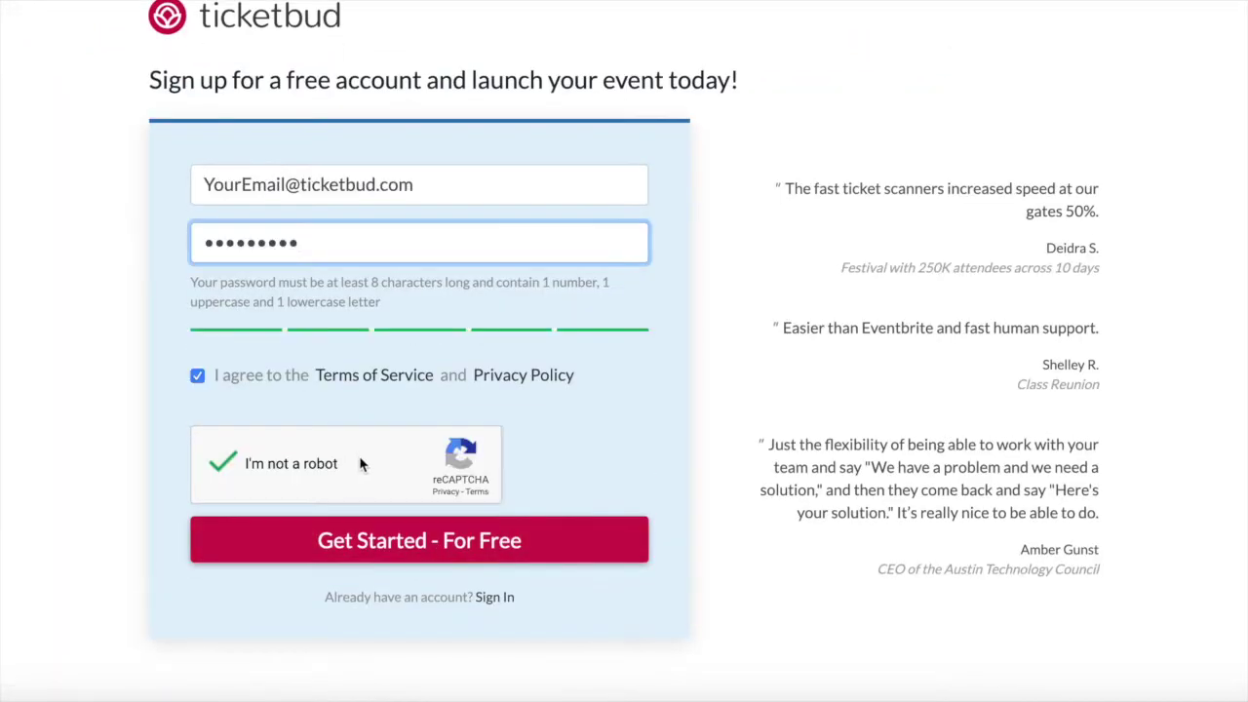
# Submit the free-account sign-up with e-mail, password, terms and reCAPTCHA completed.
pyautogui.click(375, 549)
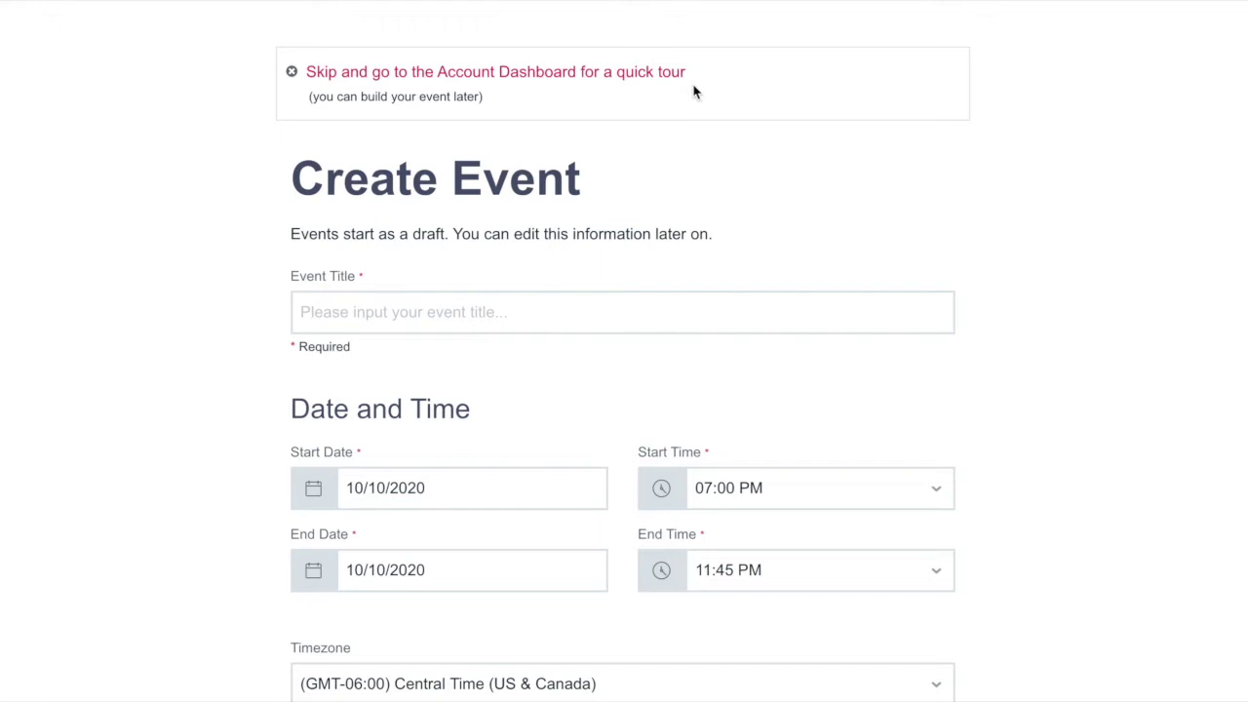
# Enter 'Your Awesome Event' as the event title.
pyautogui.scroll(-3, 1053, 382)
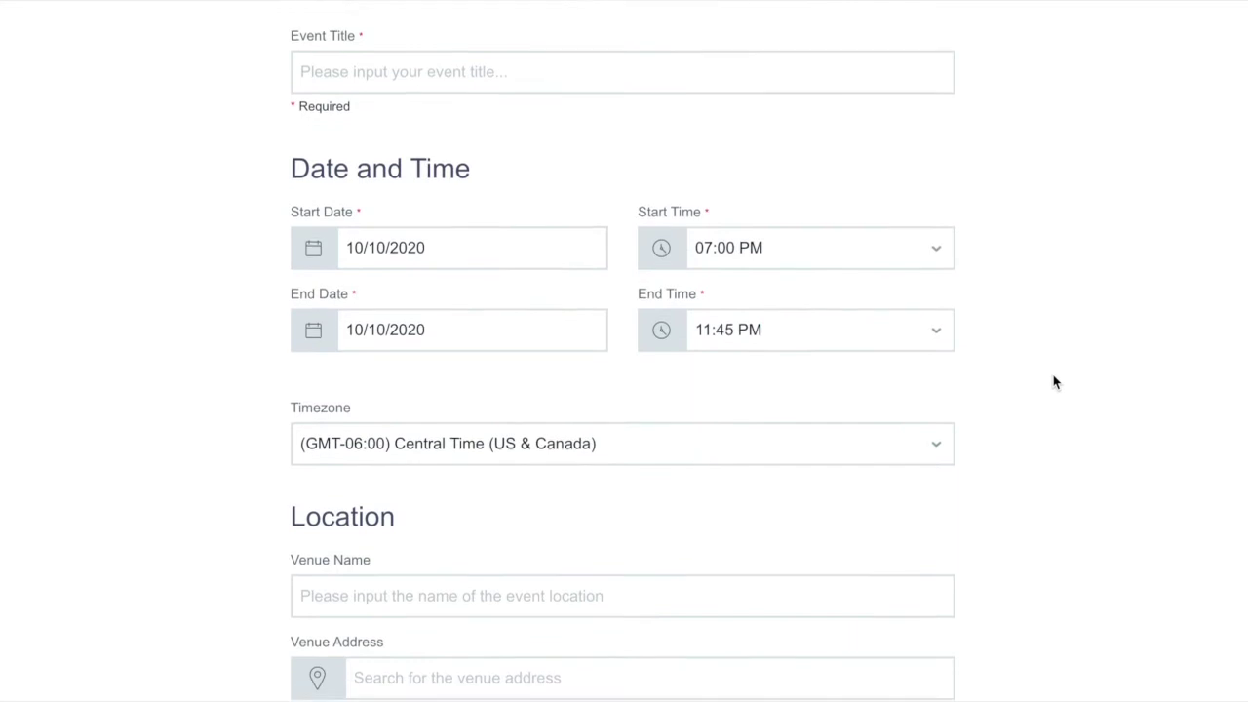
pyautogui.scroll(-4, 1053, 382)
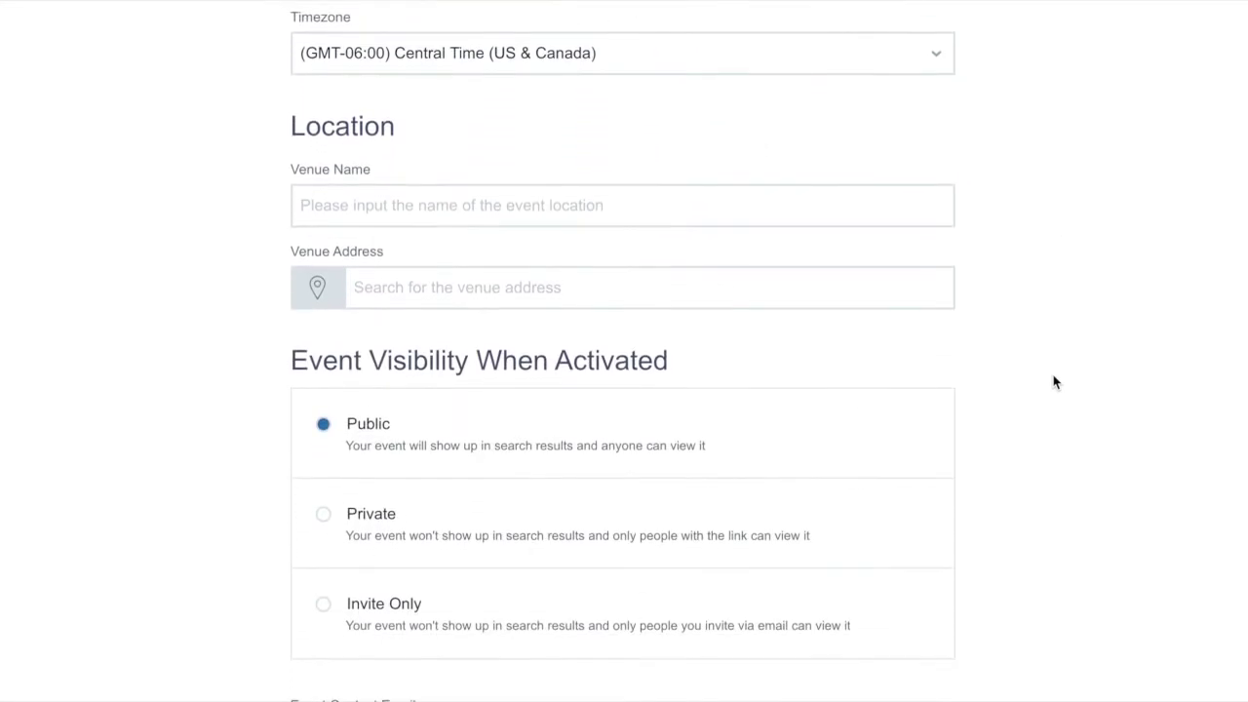
pyautogui.scroll(-2, 1052, 382)
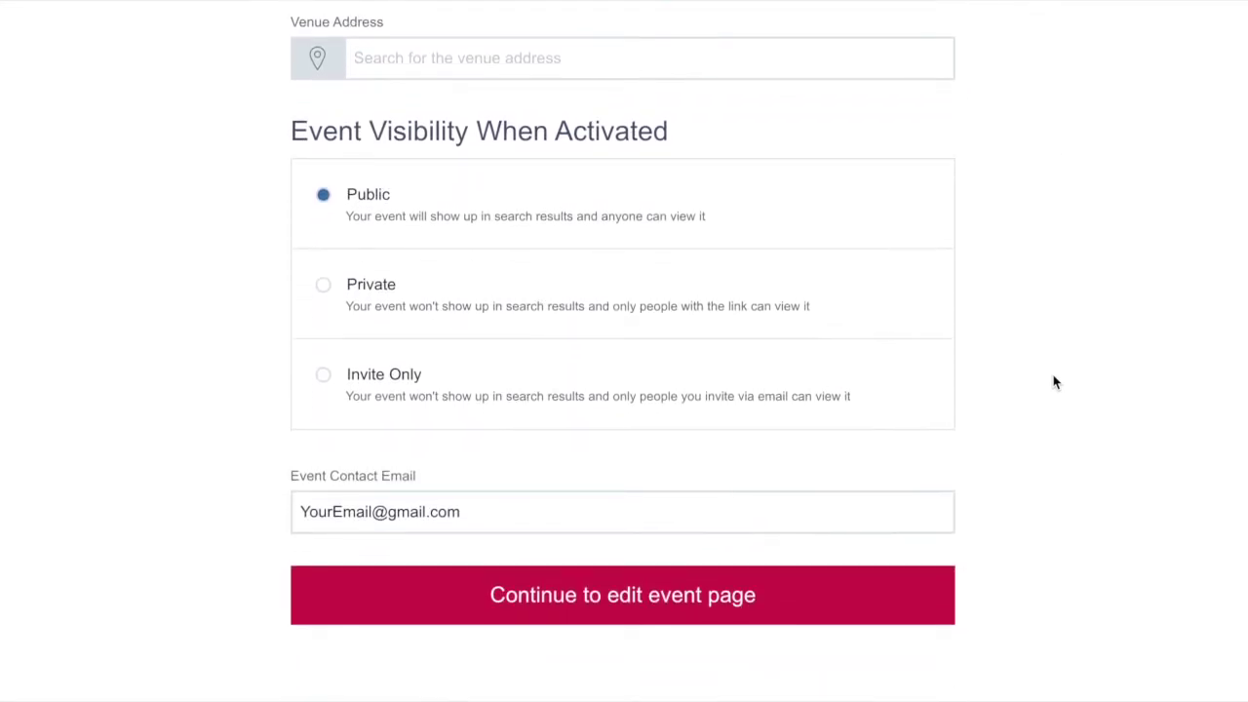
pyautogui.scroll(9, 1052, 382)
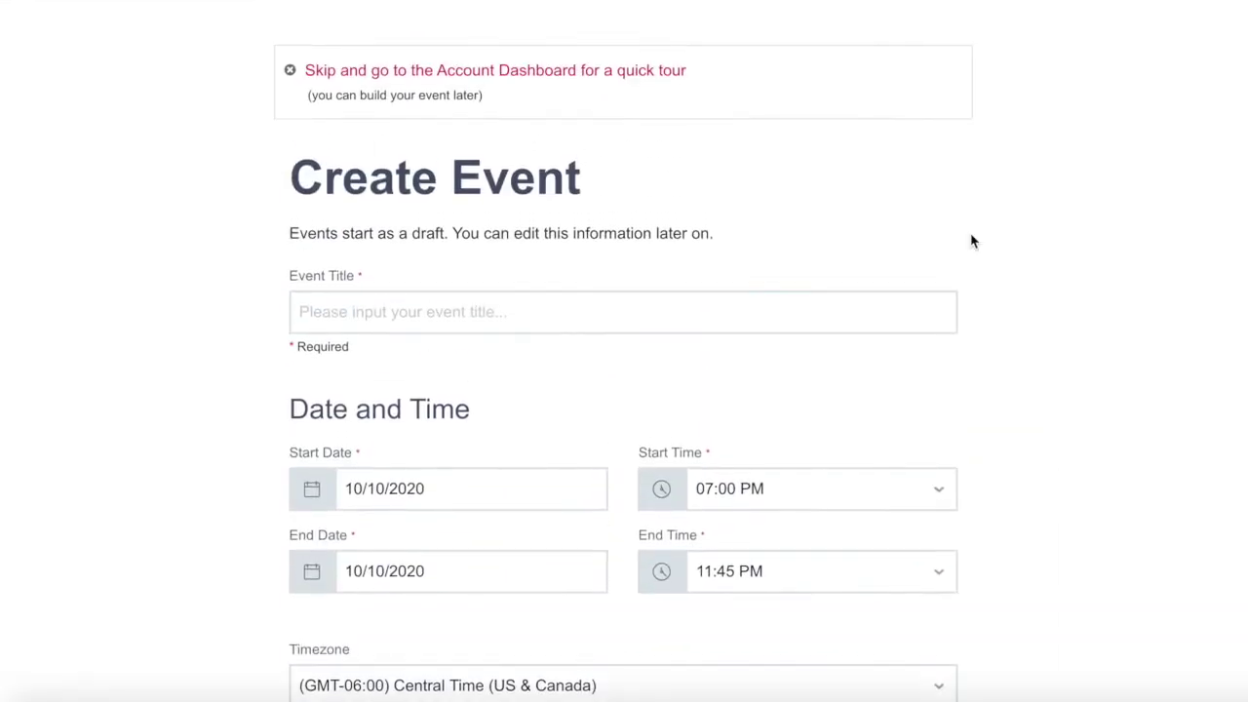
pyautogui.click(342, 314)
pyautogui.write('Your Awesome Event')
# Set the venue name to Online and continue to the event page editor.
pyautogui.scroll(-2, 1053, 466)
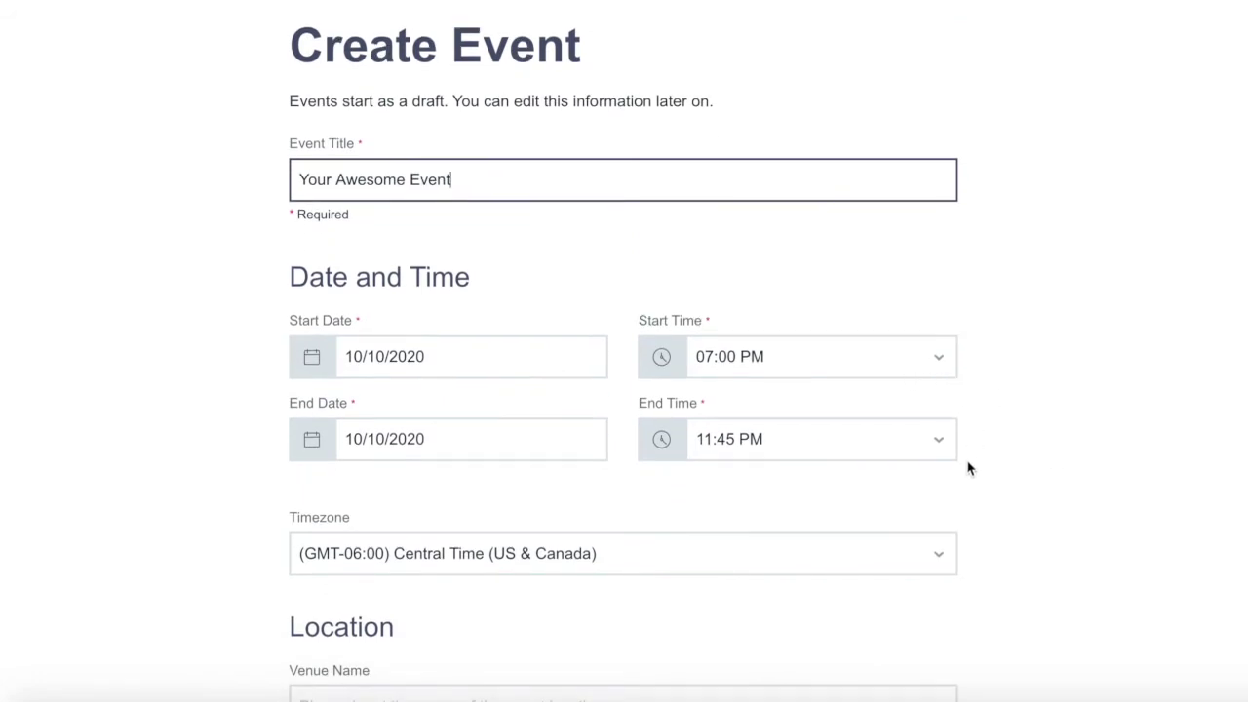
pyautogui.scroll(-2, 1016, 510)
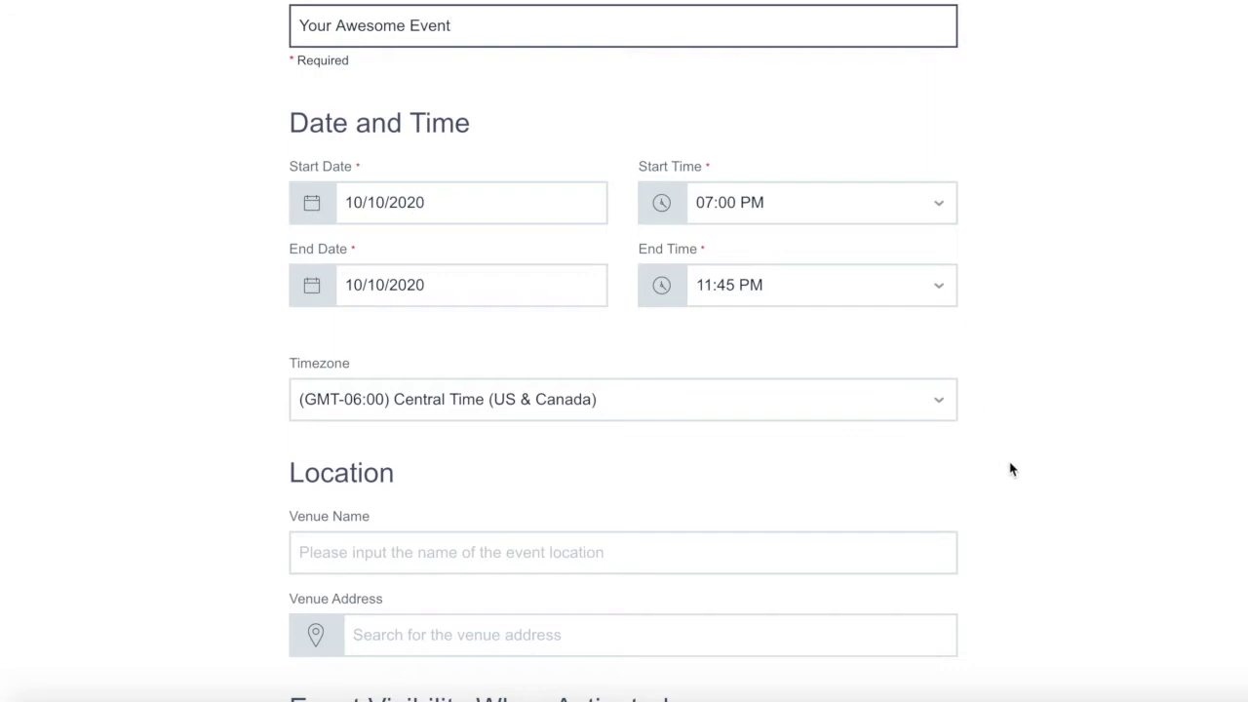
pyautogui.scroll(-2, 1003, 482)
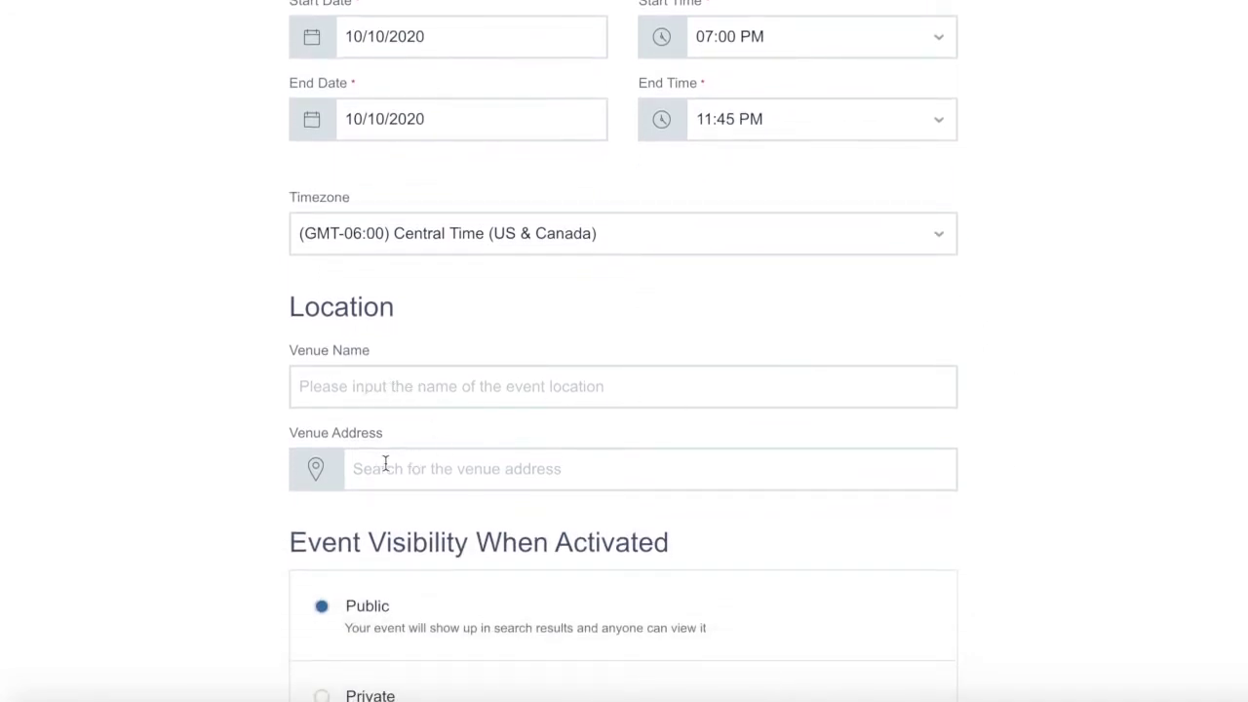
pyautogui.click(385, 388)
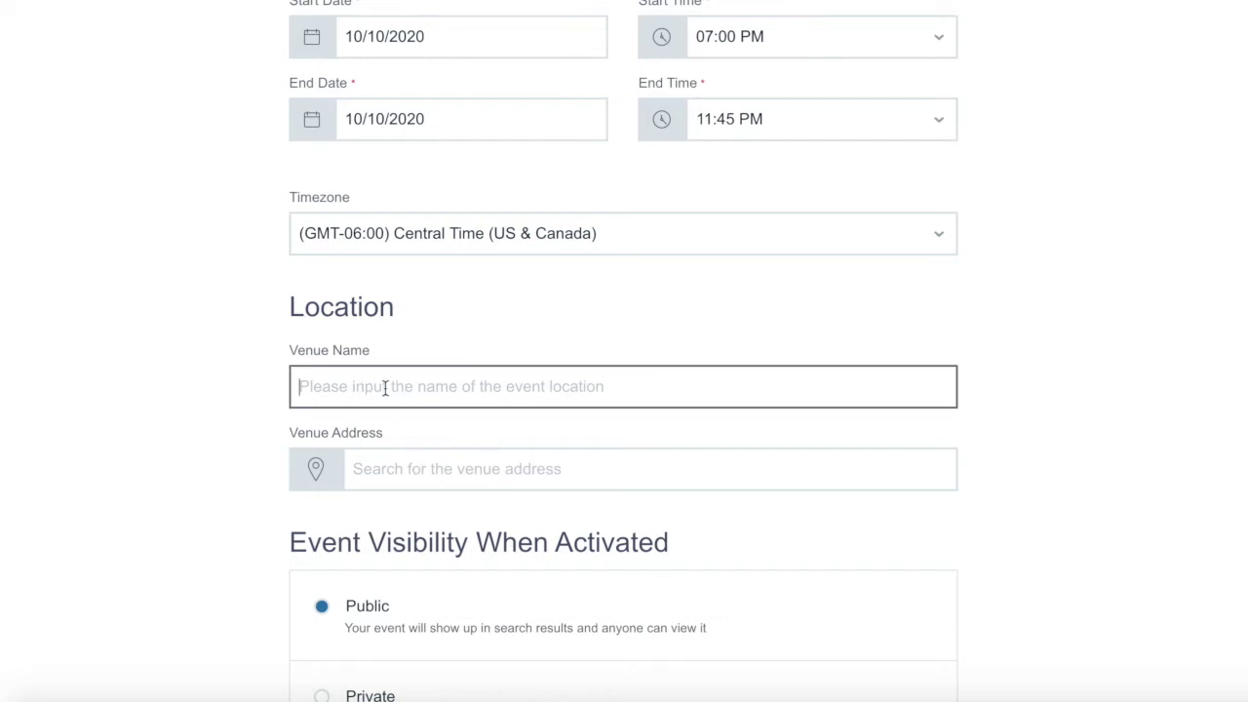
pyautogui.write('Online')
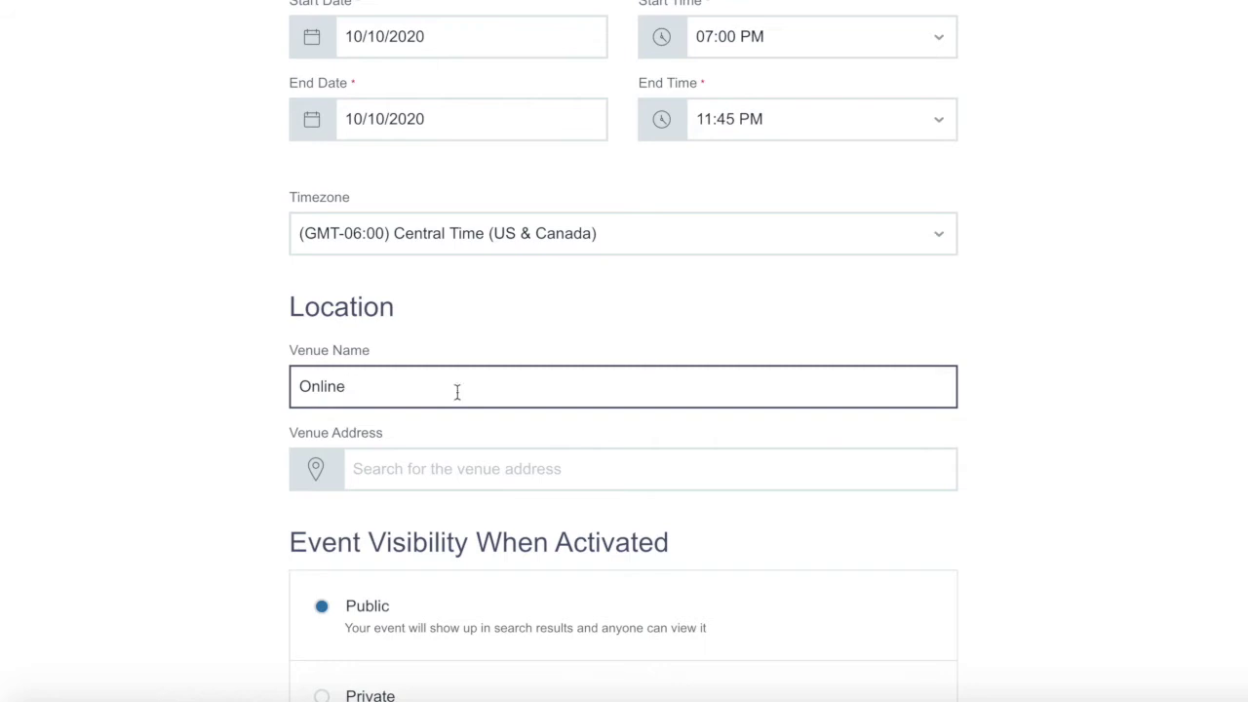
pyautogui.scroll(-3, 1022, 459)
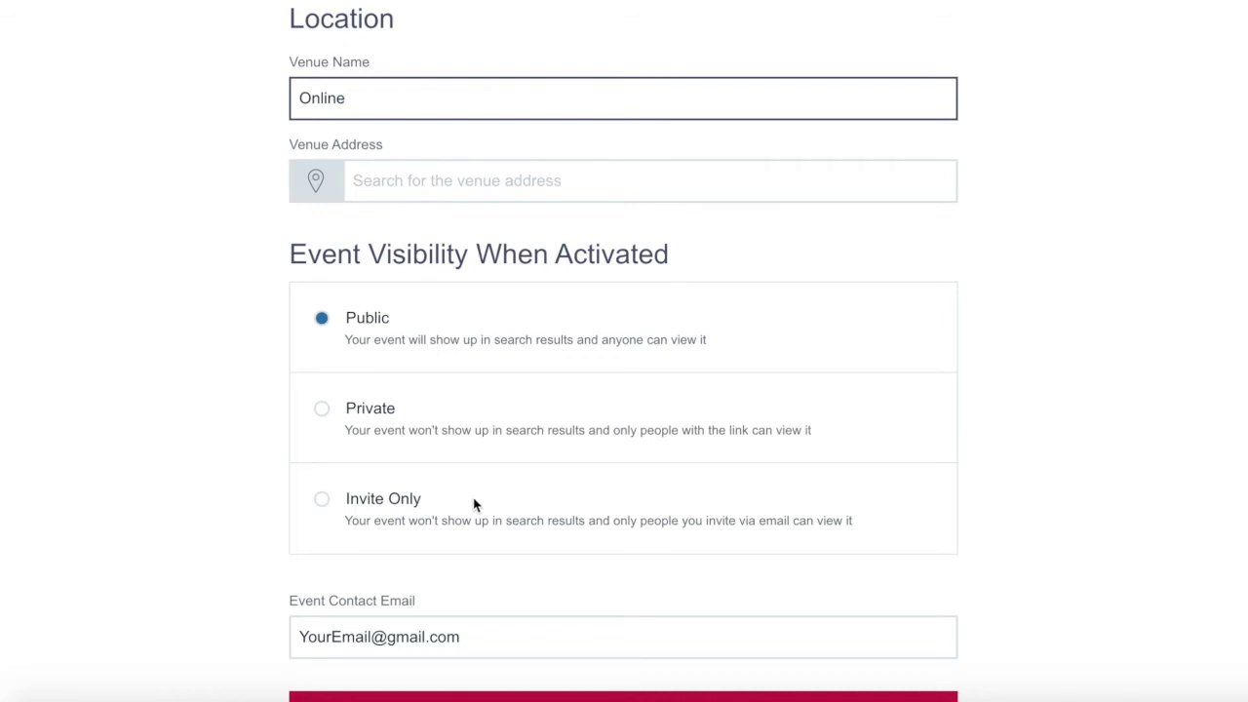
pyautogui.scroll(-1, 475, 504)
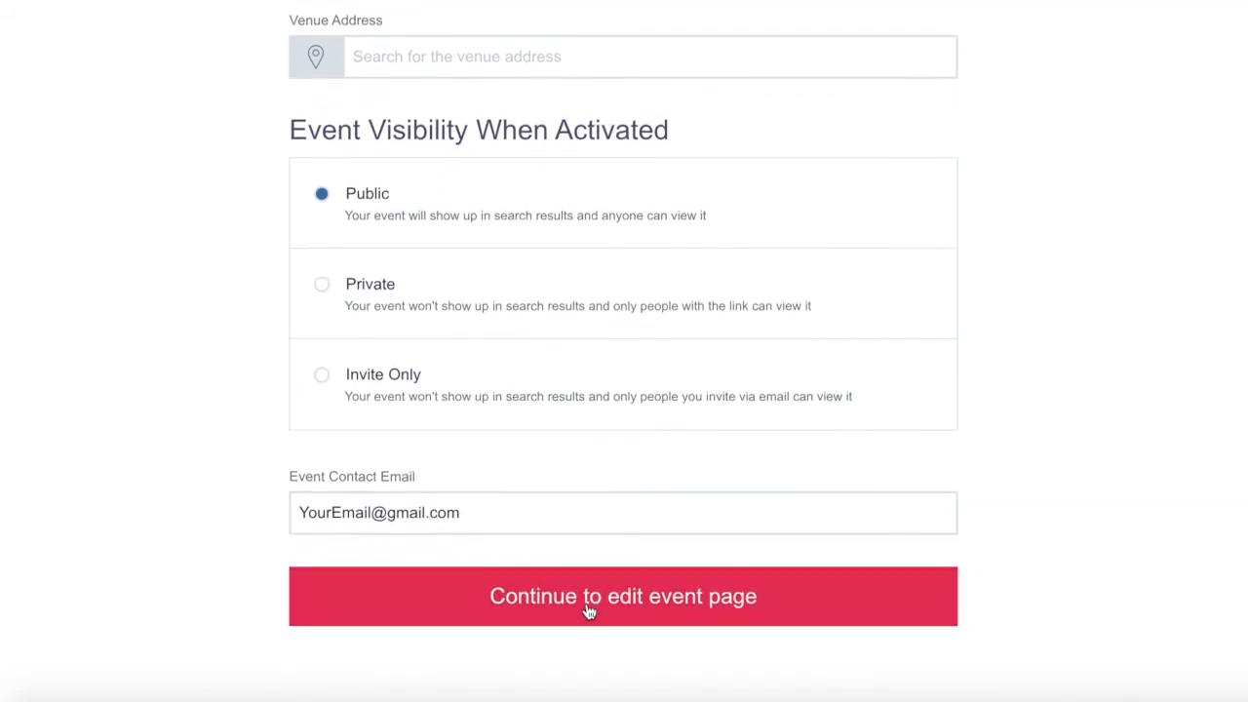
pyautogui.click(628, 610)
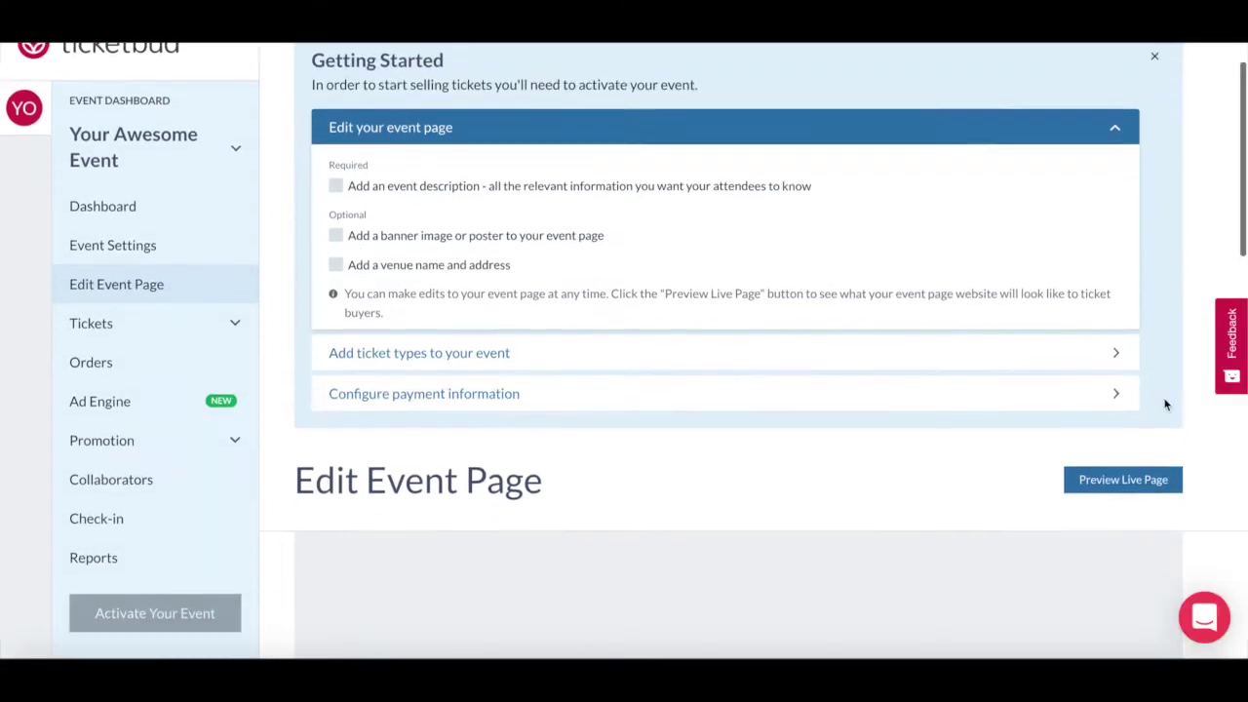
pyautogui.scroll(-3, 1165, 405)
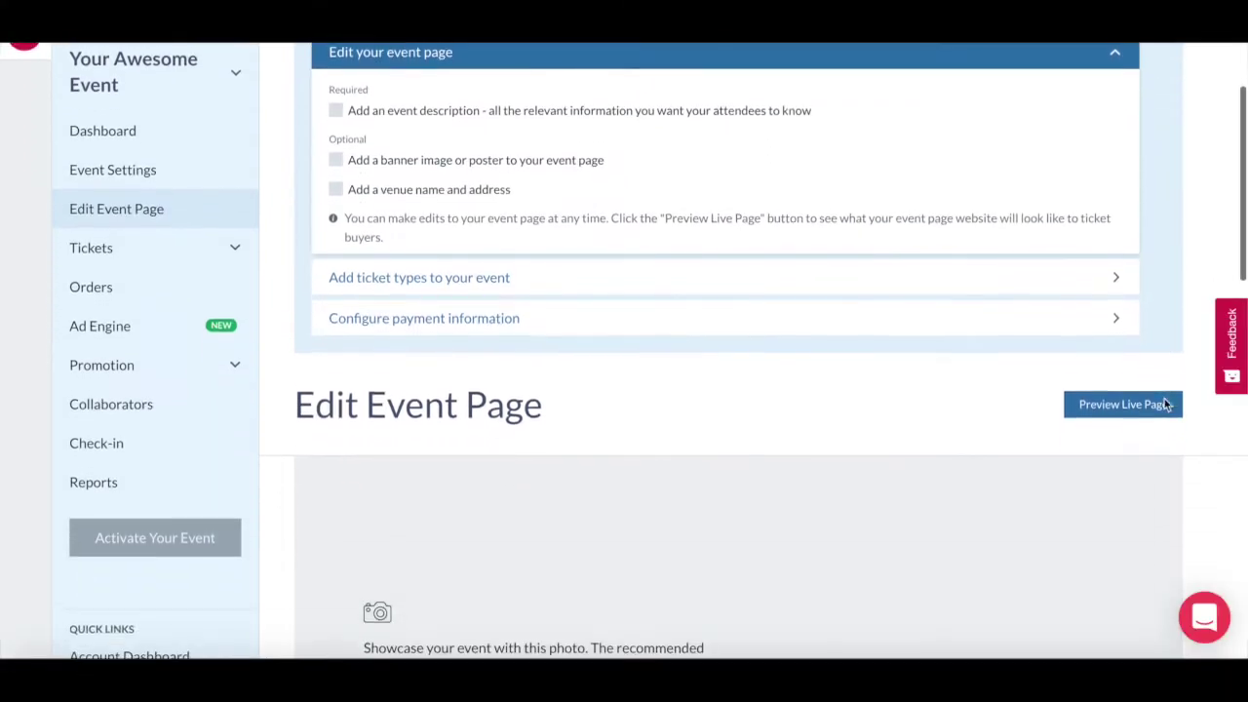
pyautogui.scroll(-3, 1164, 405)
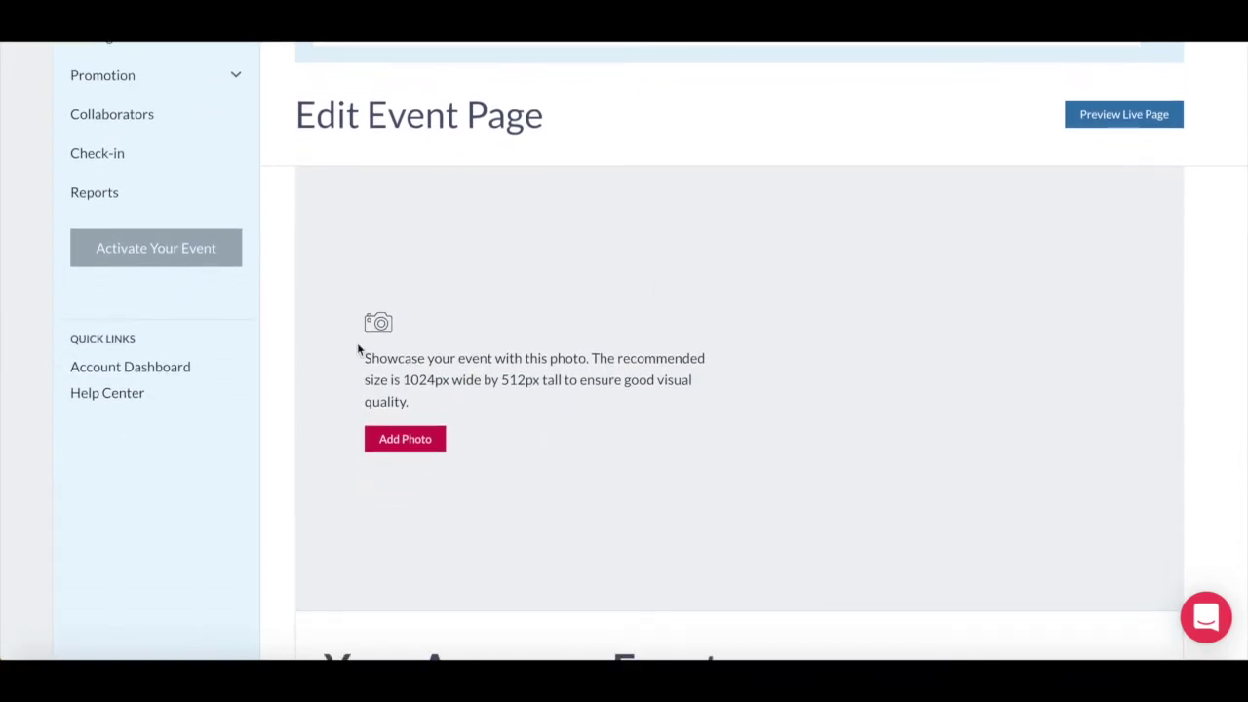
pyautogui.scroll(-5, 878, 430)
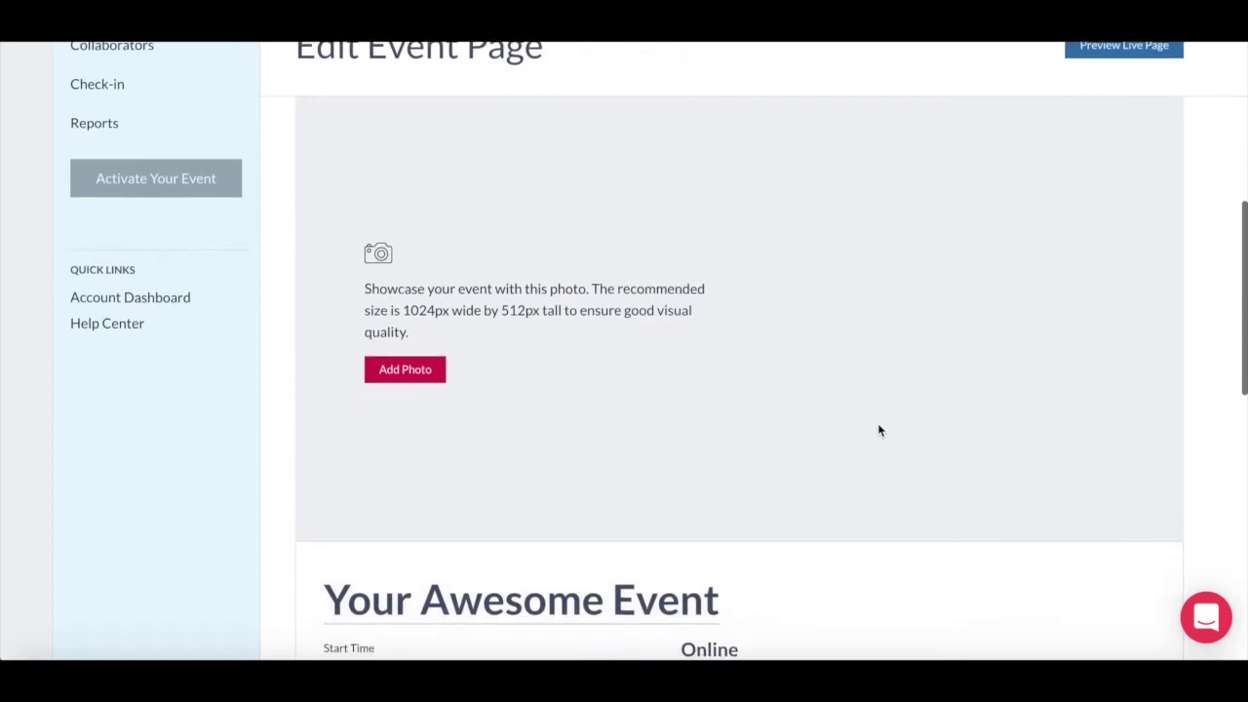
pyautogui.scroll(-2, 878, 430)
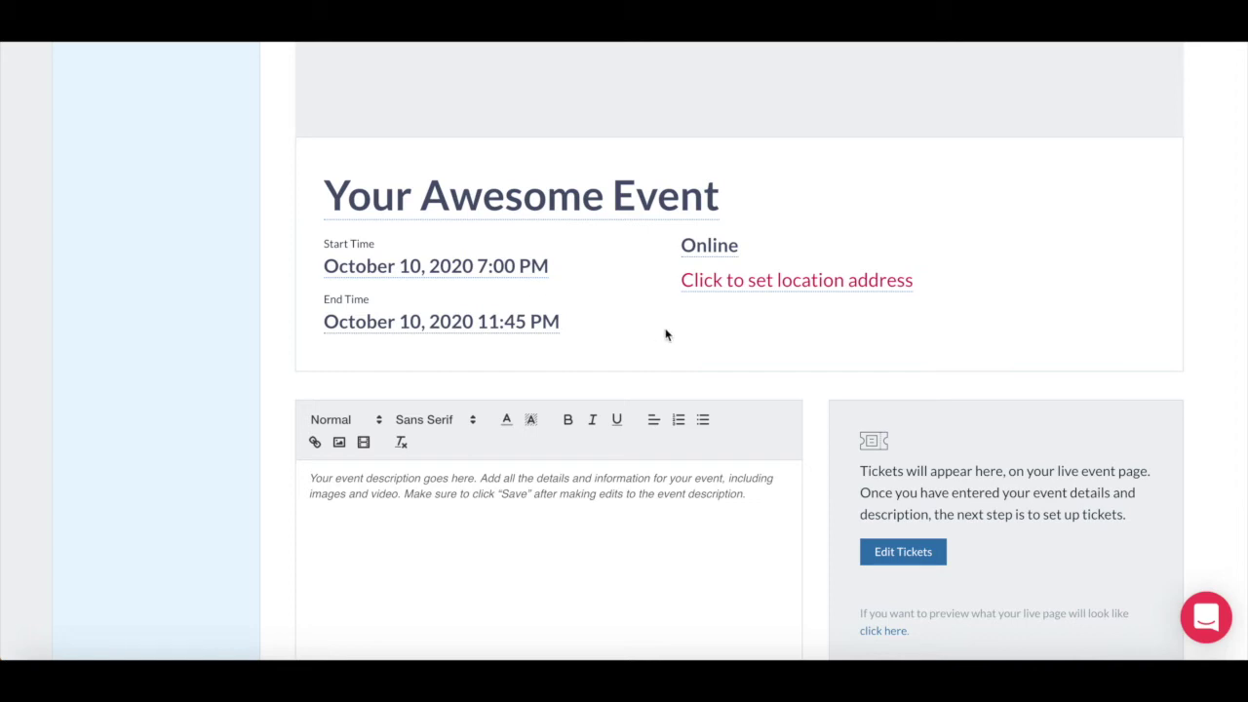
pyautogui.scroll(-1, 666, 334)
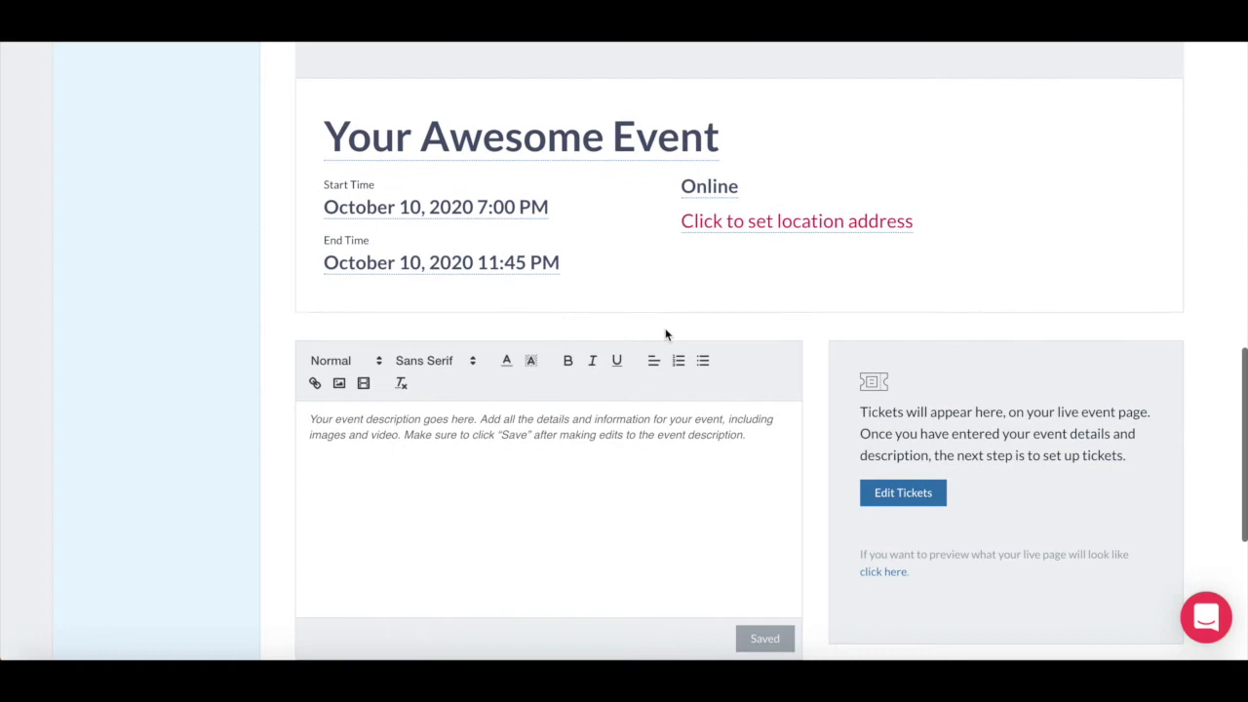
# Change the venue from Online to Austin Drive-in Theatre at Austin, TX, USA and save.
pyautogui.click(724, 188)
pyautogui.moveTo(446, 312); pyautogui.dragTo(404, 312)
pyautogui.write('Austin Drive-in Theatre')
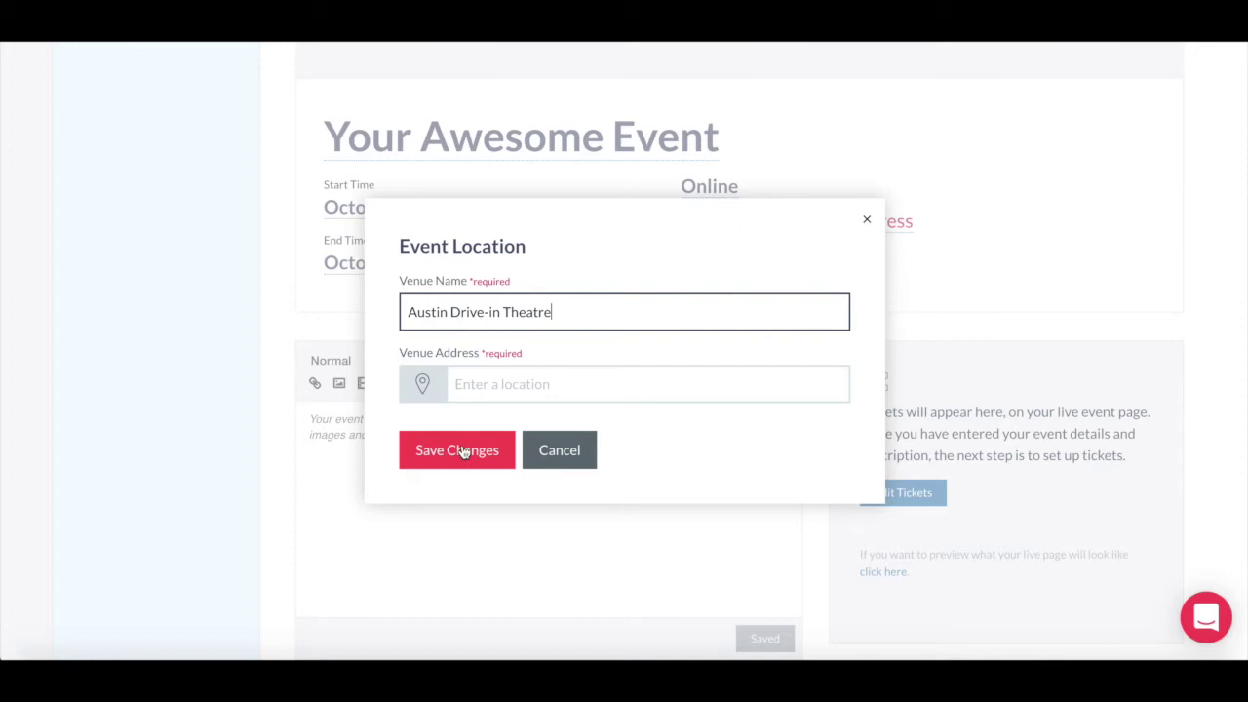
pyautogui.click(478, 387)
pyautogui.write('Austin, TX, USA')
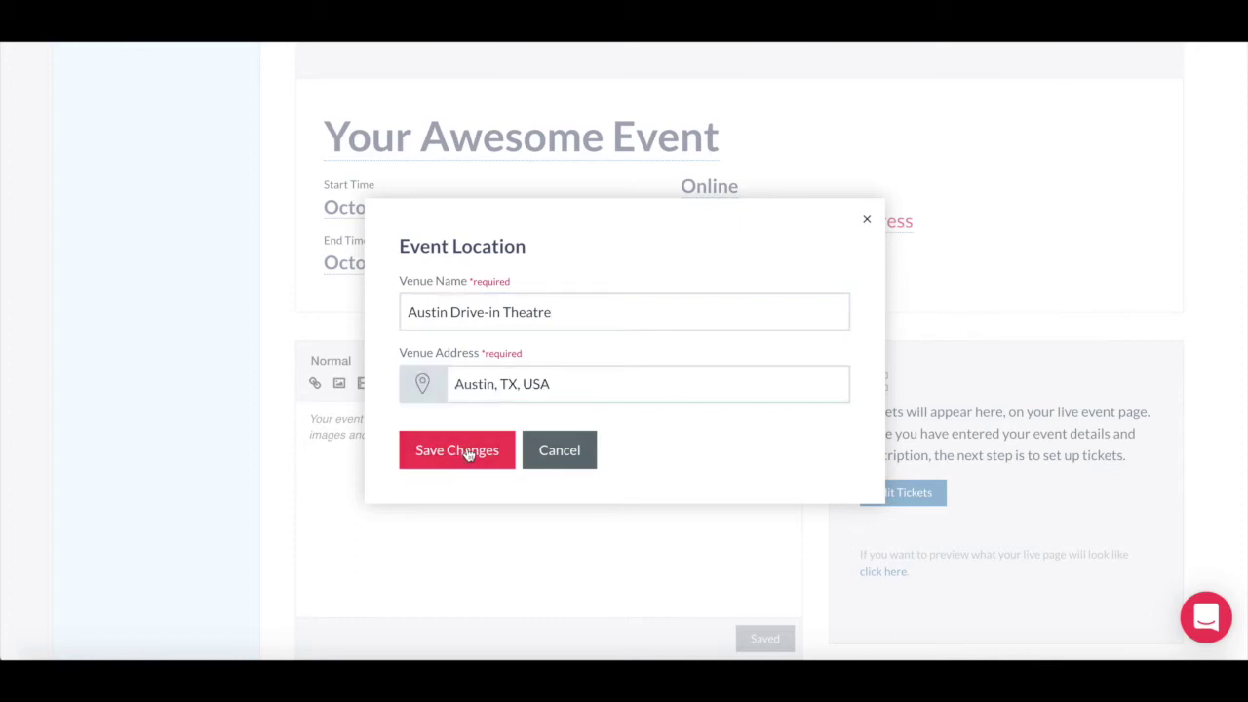
pyautogui.click(466, 451)
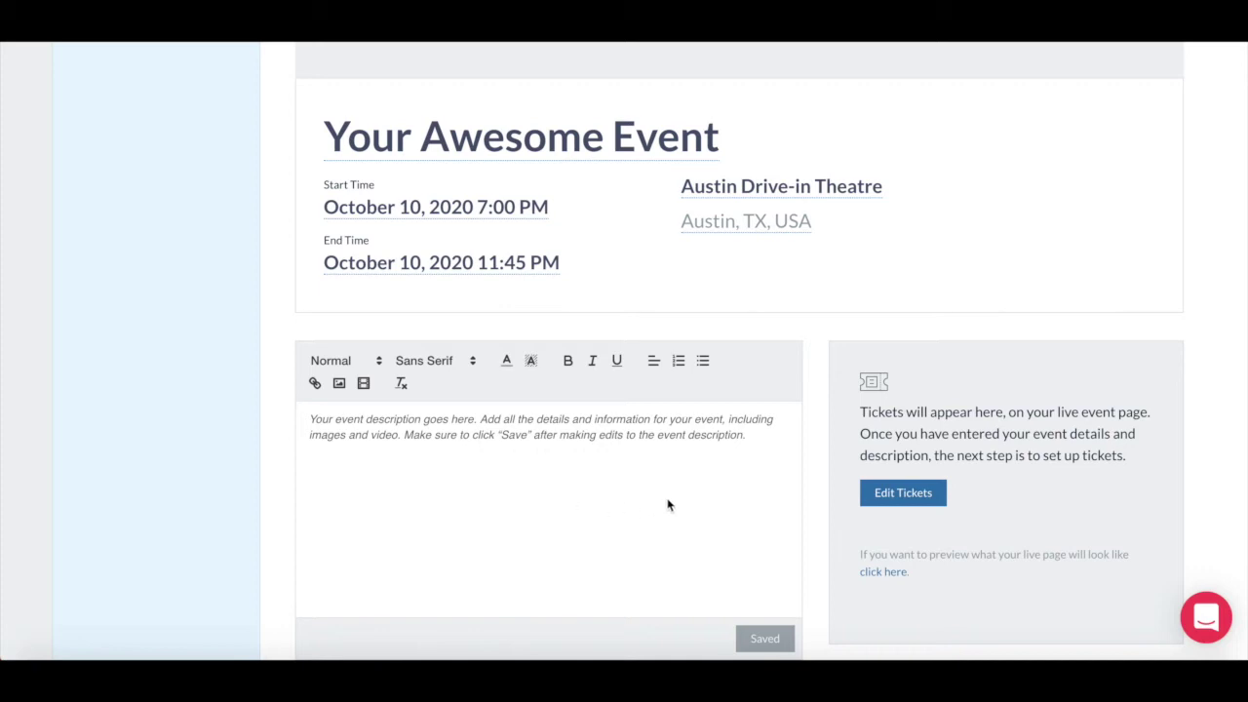
# Paste the prepared description text and set it all to the Serif font.
pyautogui.scroll(-1, 672, 505)
pyautogui.click(365, 388)
pyautogui.write('Grab your tickets for the drive-in We are open and ready to share movie magic with you! Fun for the family, for a date or a night out with friends.')
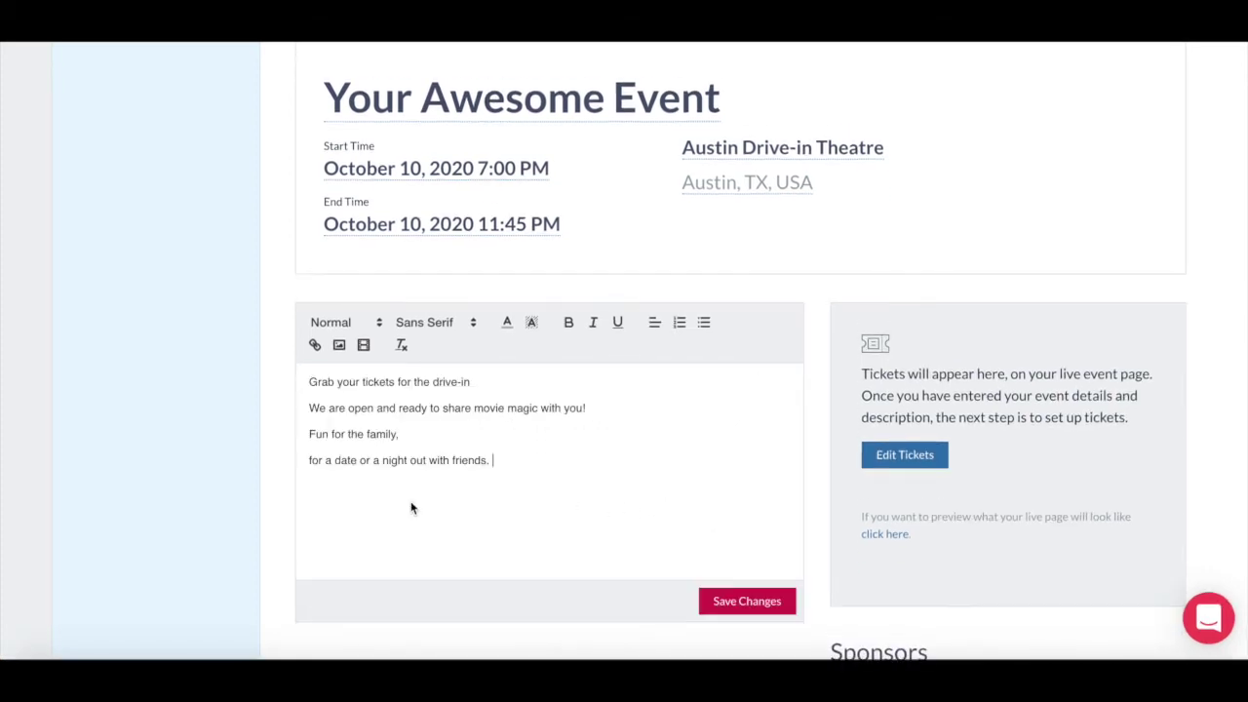
pyautogui.moveTo(499, 462); pyautogui.dragTo(314, 384)
pyautogui.click(434, 322)
pyautogui.click(429, 373)
pyautogui.click(442, 451)
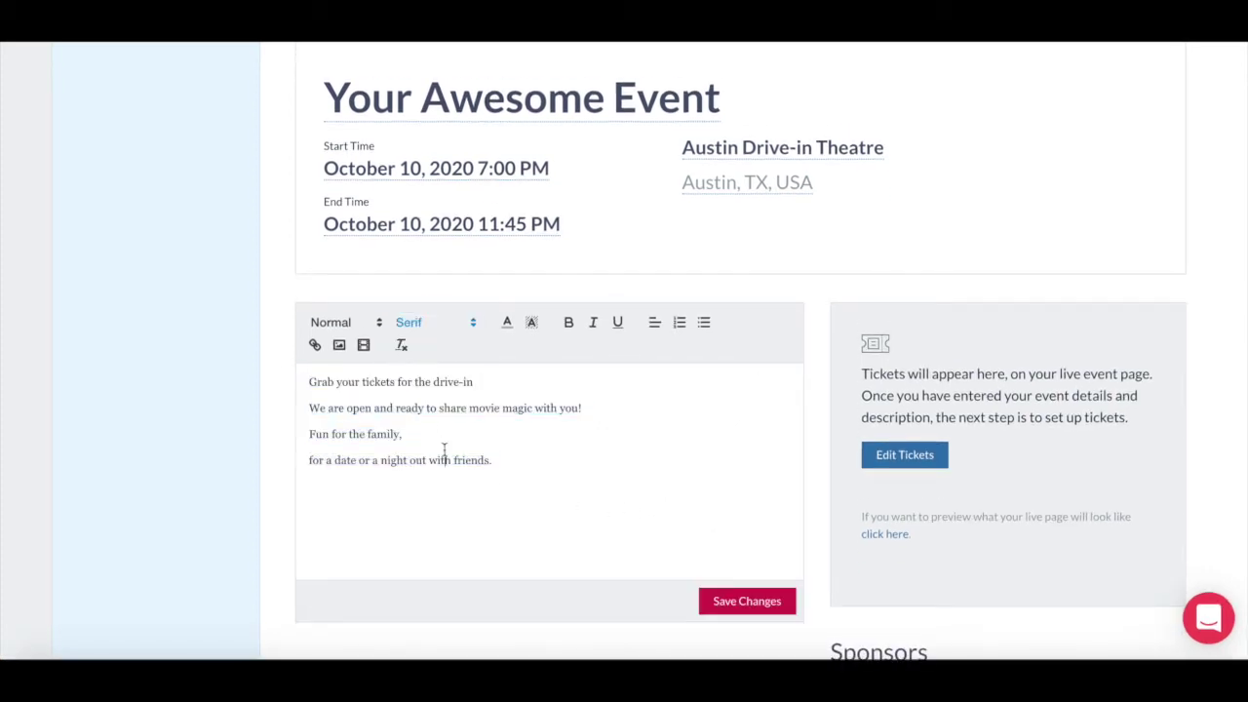
# Make the first description line Heading 1 and the movie magic line Heading 2.
pyautogui.moveTo(480, 382); pyautogui.dragTo(298, 384)
pyautogui.click(341, 322)
pyautogui.click(336, 361)
pyautogui.click(499, 523)
pyautogui.moveTo(594, 510); pyautogui.dragTo(309, 510)
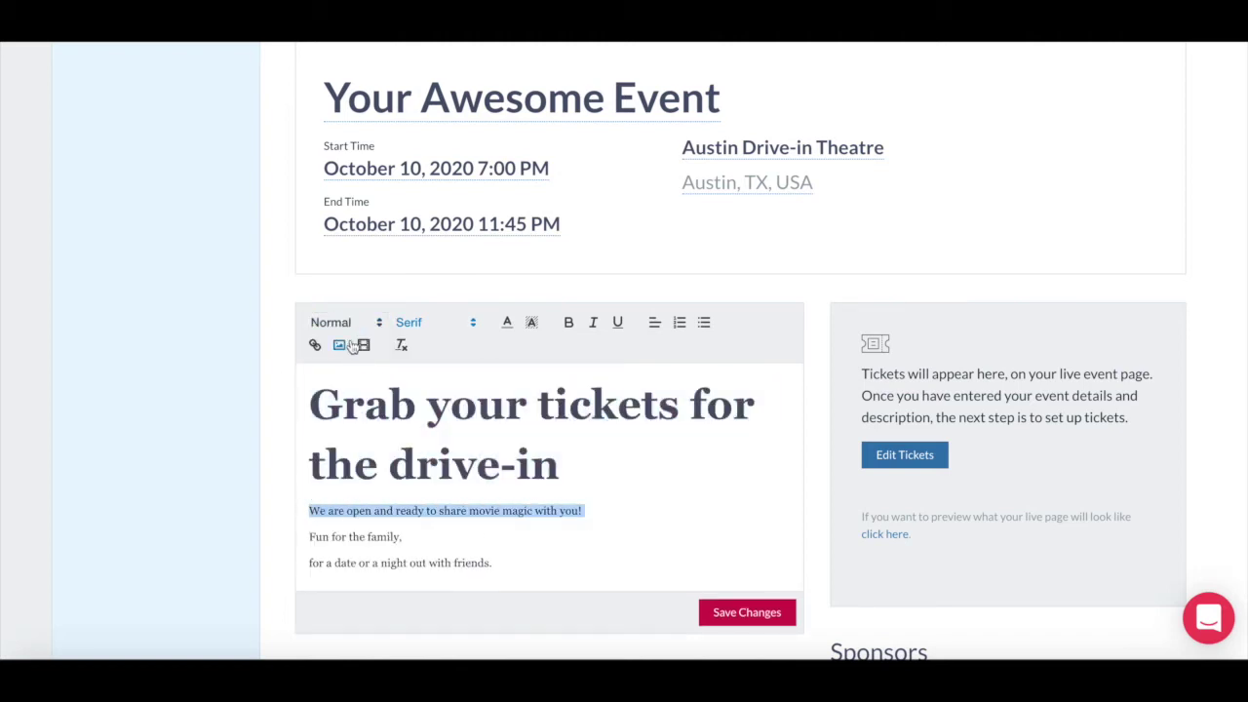
pyautogui.click(341, 322)
pyautogui.click(353, 398)
# Make the last two description lines Heading 3.
pyautogui.click(532, 323)
pyautogui.click(535, 329)
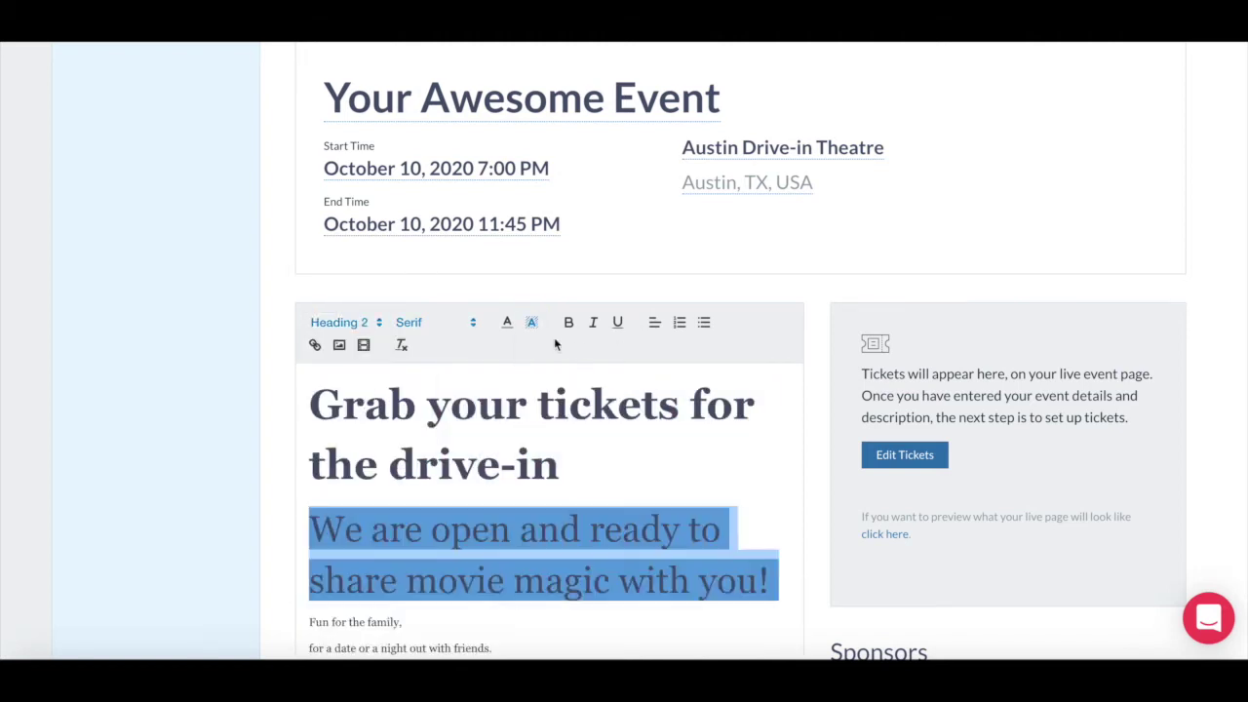
pyautogui.click(531, 322)
pyautogui.click(531, 323)
pyautogui.scroll(-3, 527, 546)
pyautogui.moveTo(486, 499); pyautogui.dragTo(309, 471)
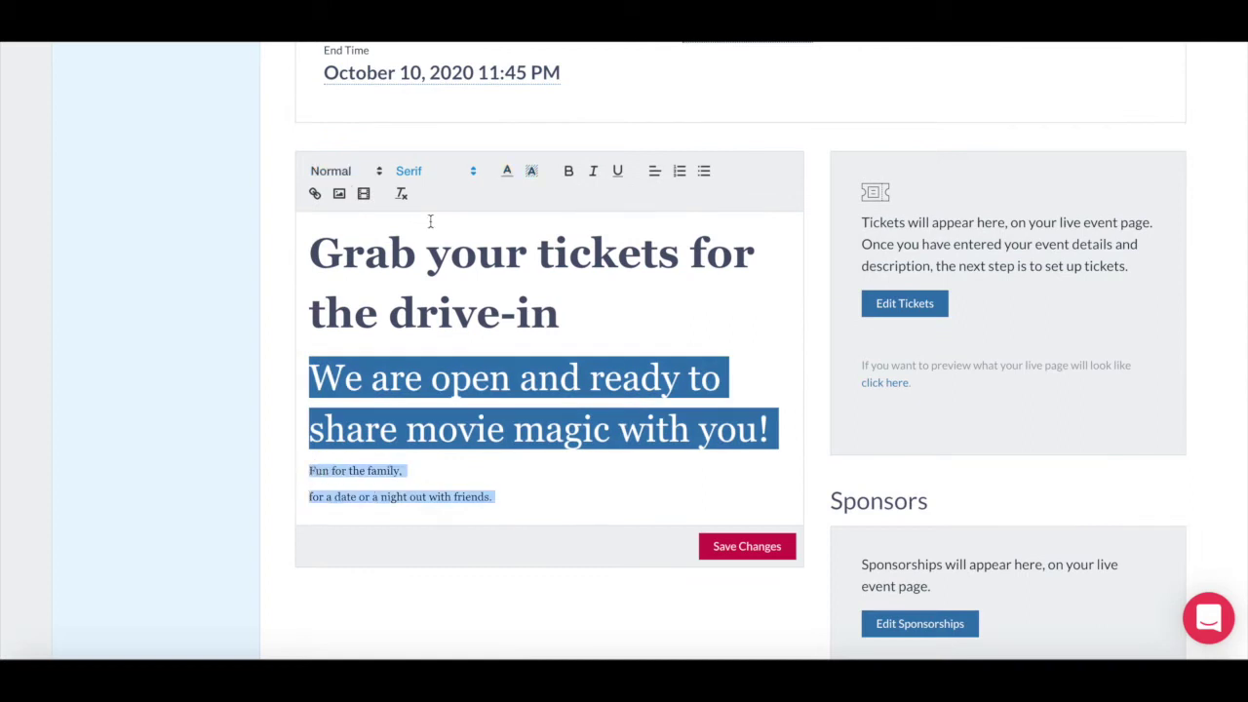
pyautogui.click(341, 170)
pyautogui.click(343, 282)
# Break the line after 'for a date', centre all the text, and start inserting an image.
pyautogui.scroll(-2, 490, 487)
pyautogui.click(490, 482)
pyautogui.click(439, 449)
pyautogui.press('Return')
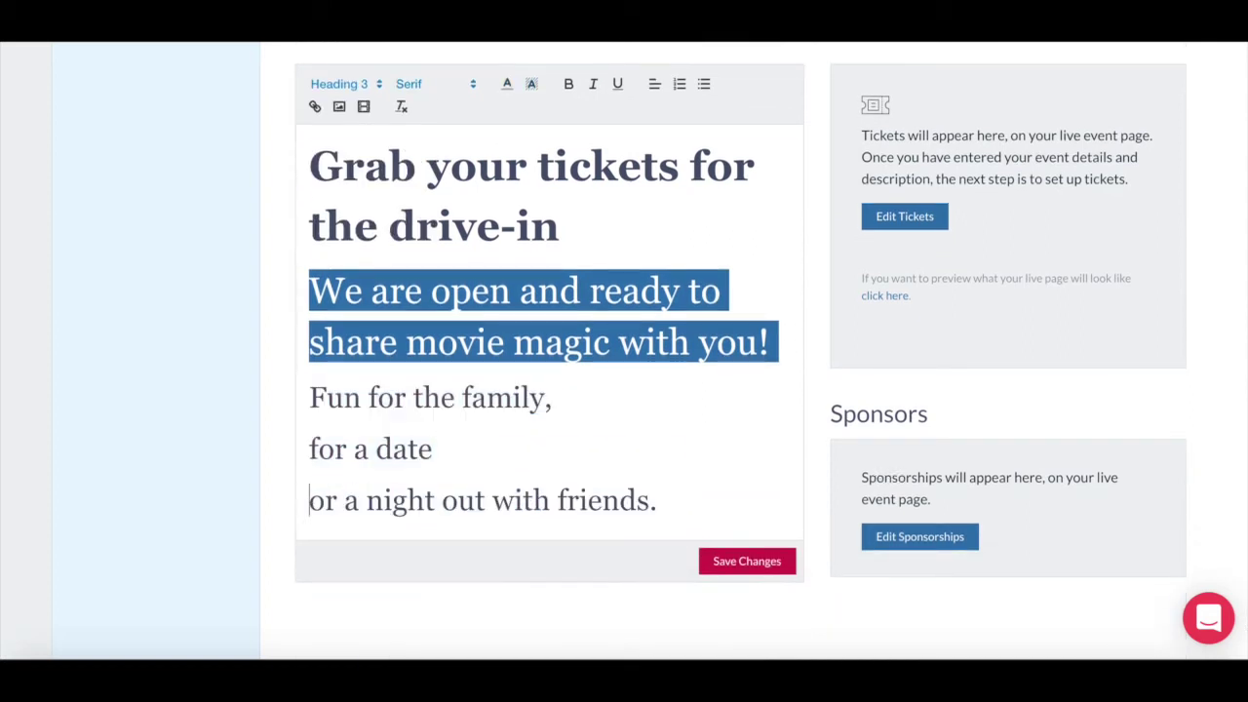
pyautogui.moveTo(659, 500); pyautogui.dragTo(309, 161)
pyautogui.click(654, 84)
pyautogui.click(654, 124)
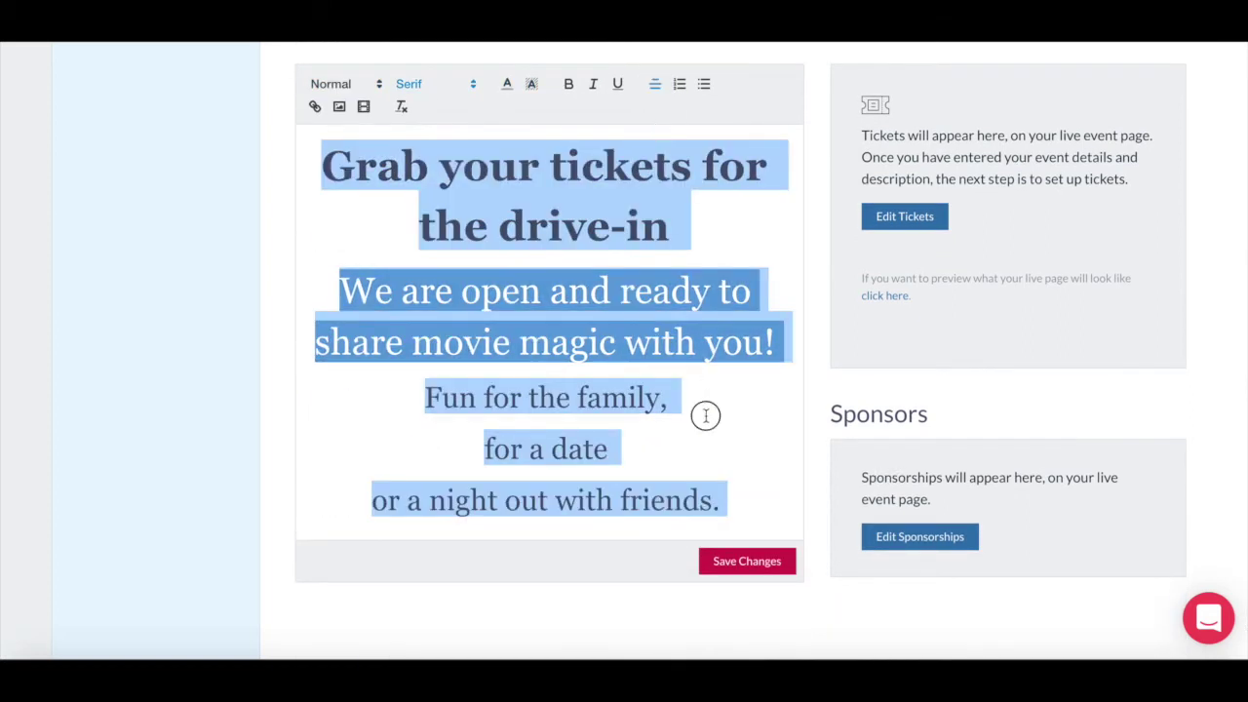
pyautogui.click(339, 166)
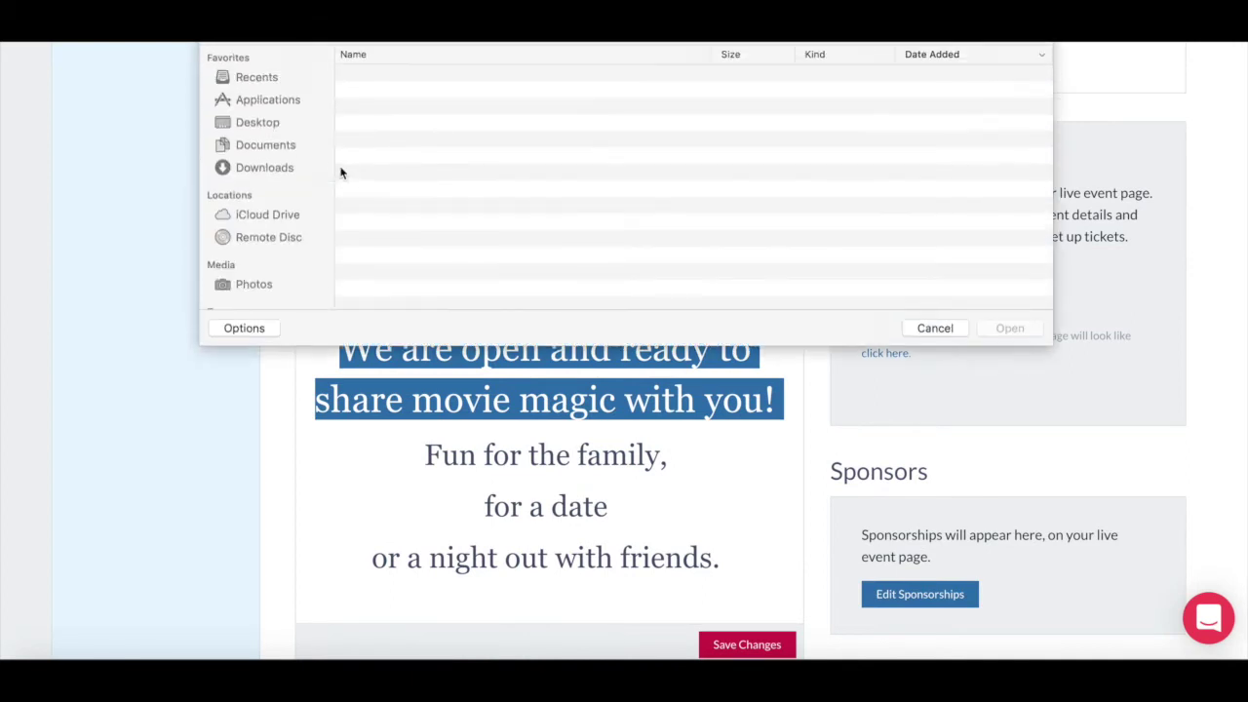
# Insert Drive-in2.png below the description text and save the description.
pyautogui.click(407, 143)
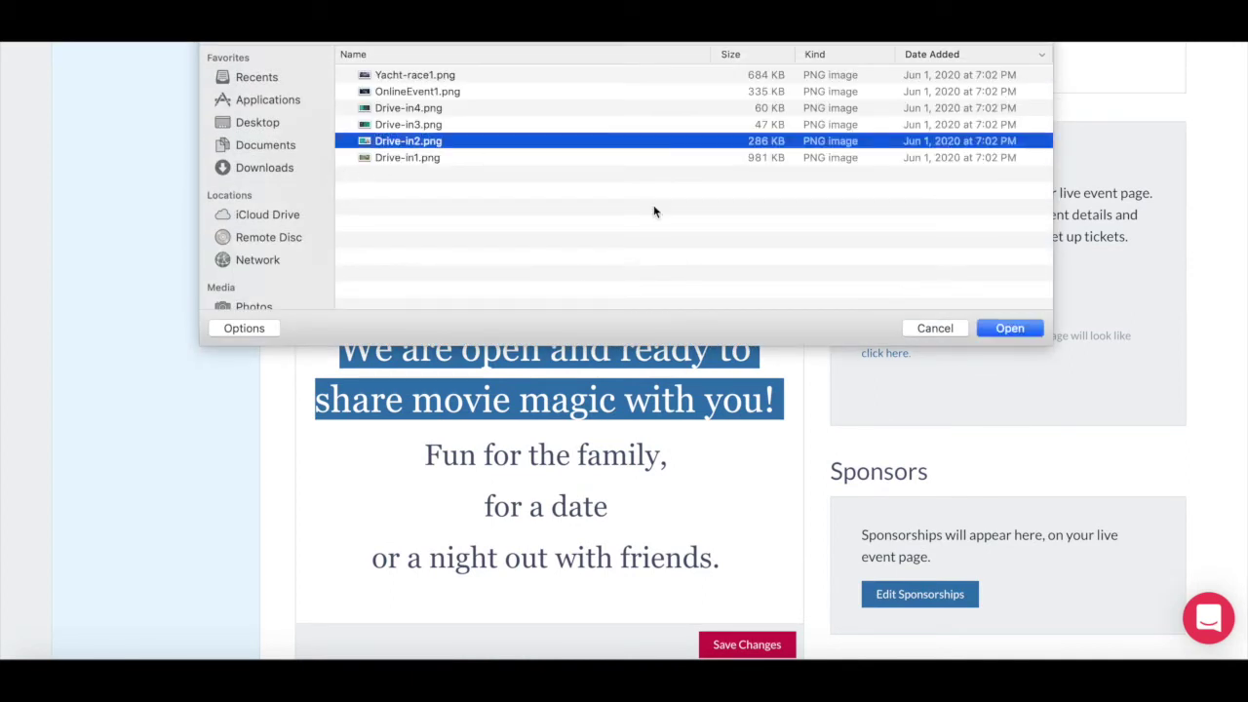
pyautogui.click(1018, 329)
pyautogui.scroll(-5, 787, 569)
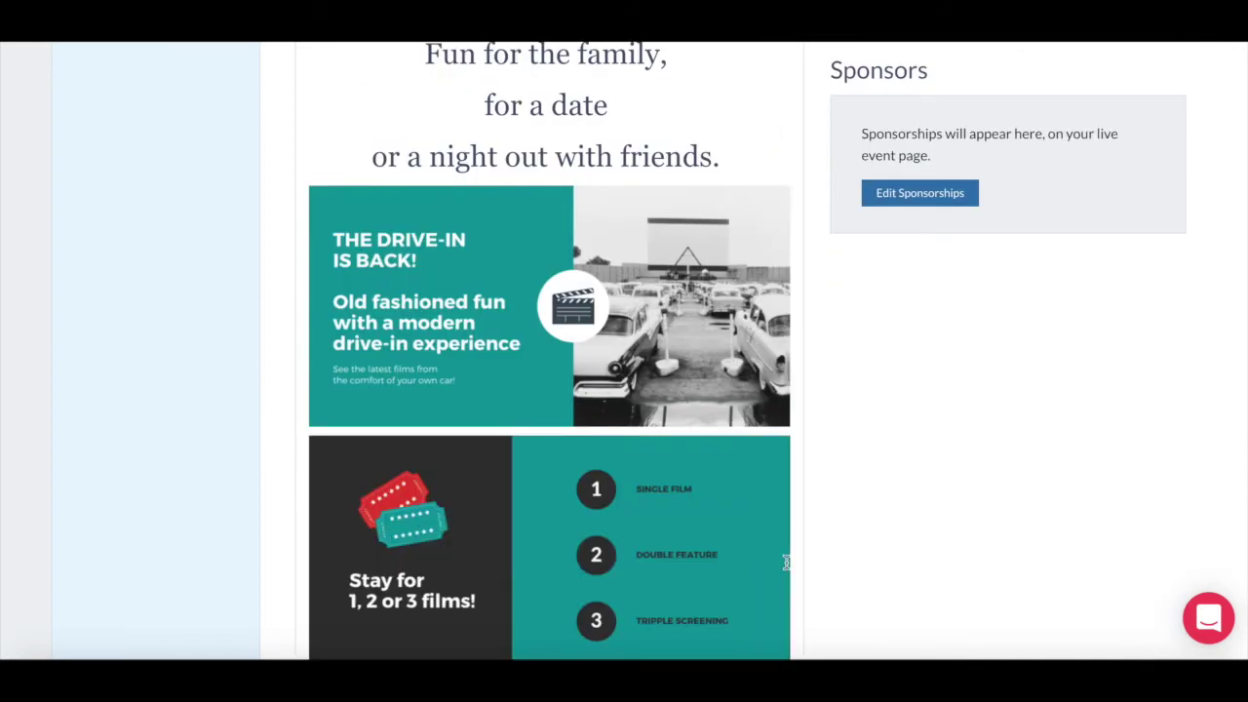
pyautogui.scroll(-3, 788, 569)
pyautogui.scroll(-1, 803, 468)
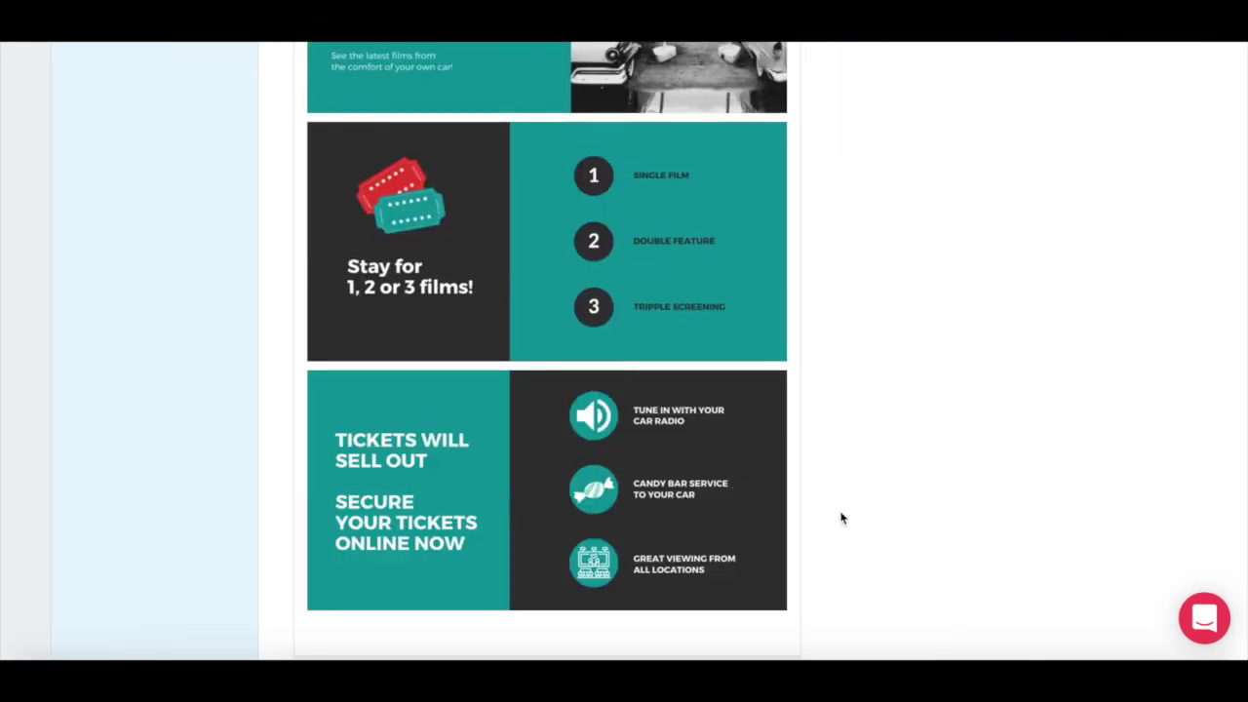
pyautogui.scroll(-2, 841, 516)
pyautogui.click(740, 594)
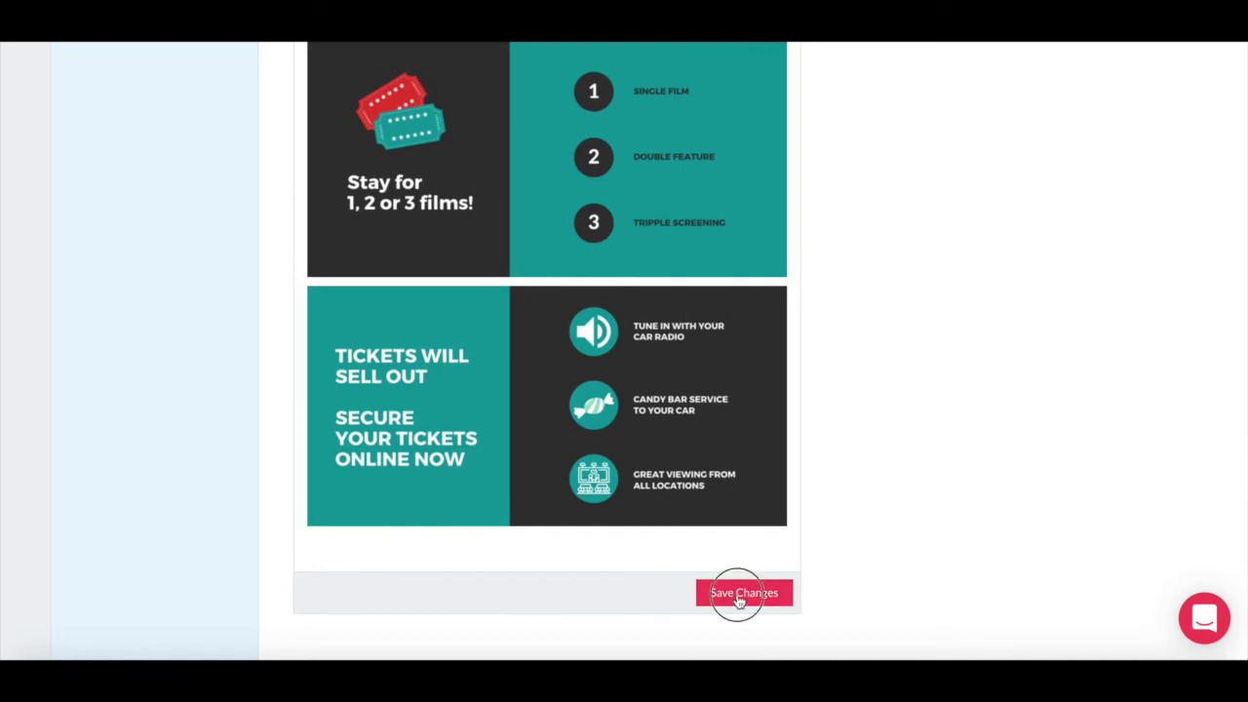
pyautogui.scroll(5, 896, 468)
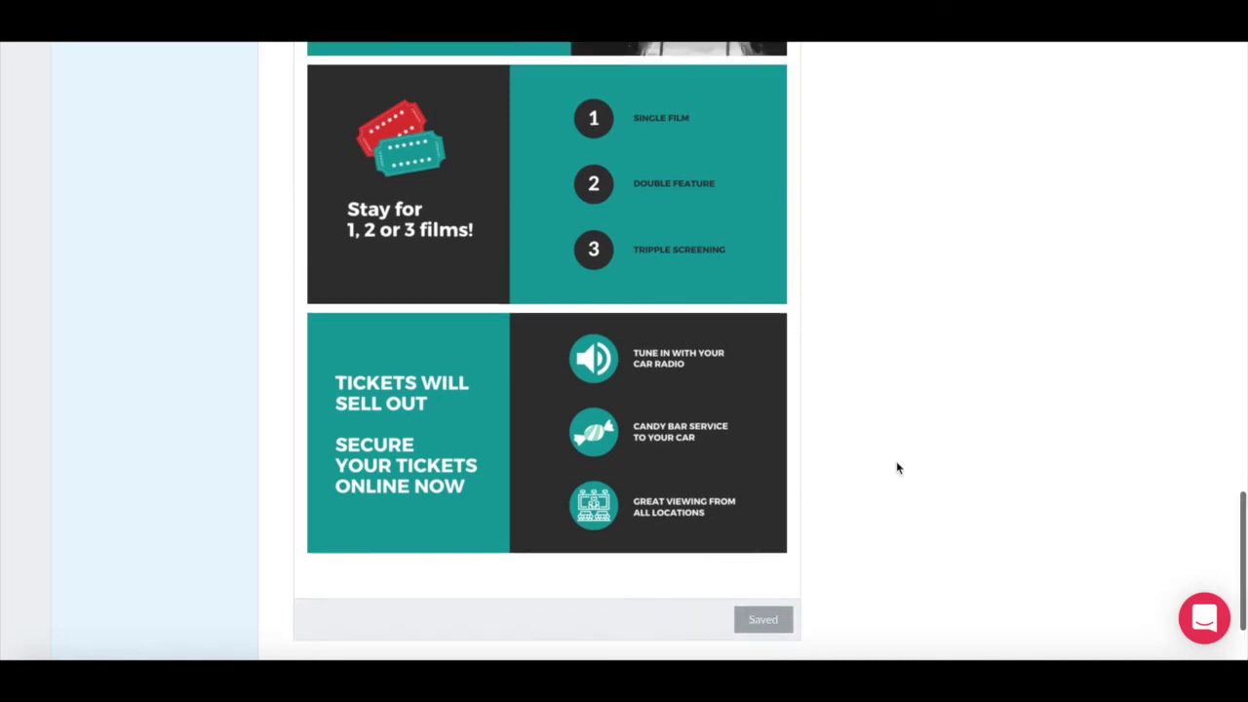
# Upload Drive-in1.png as the event banner, adjust its crop, and save the photo.
pyautogui.scroll(9, 897, 468)
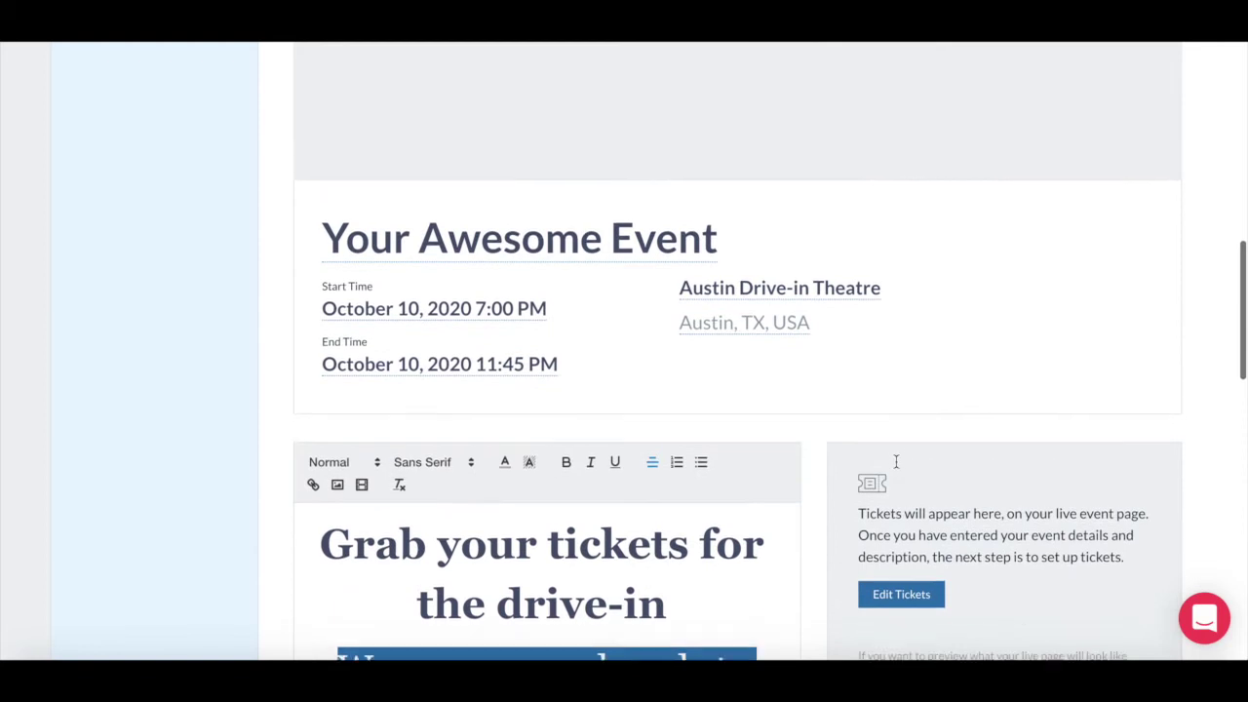
pyautogui.scroll(1, 897, 468)
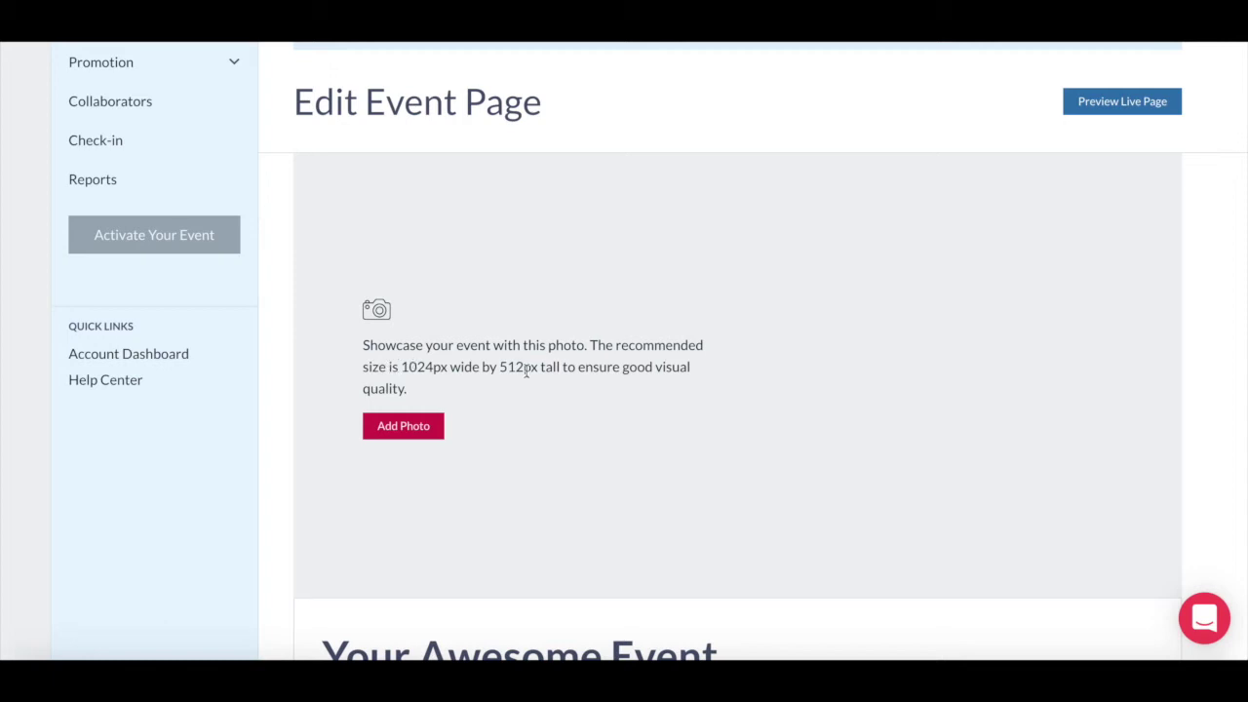
pyautogui.click(403, 427)
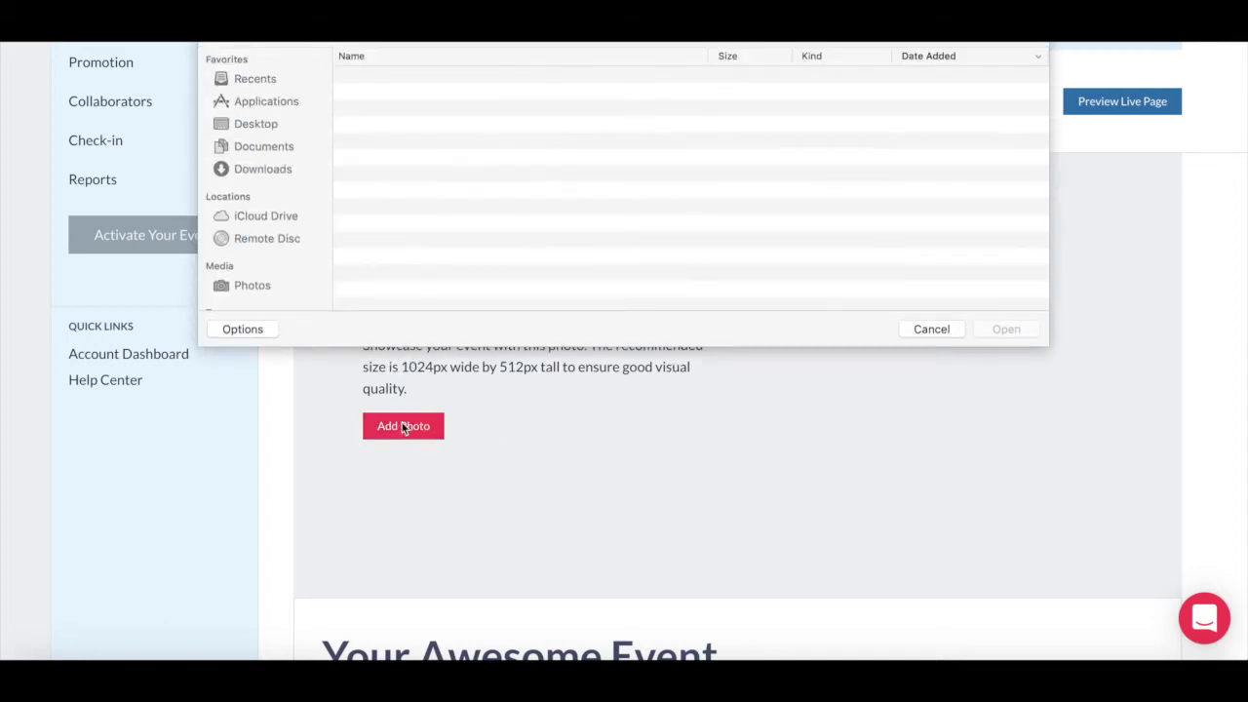
pyautogui.click(435, 163)
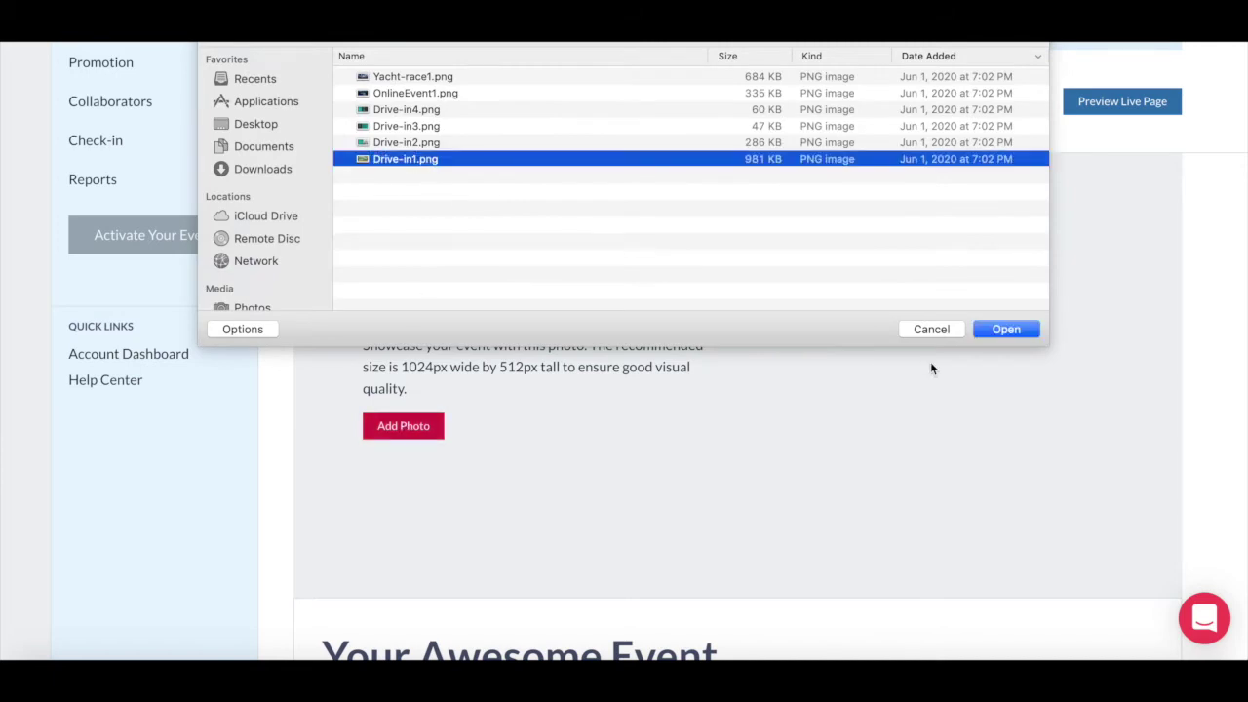
pyautogui.click(1010, 329)
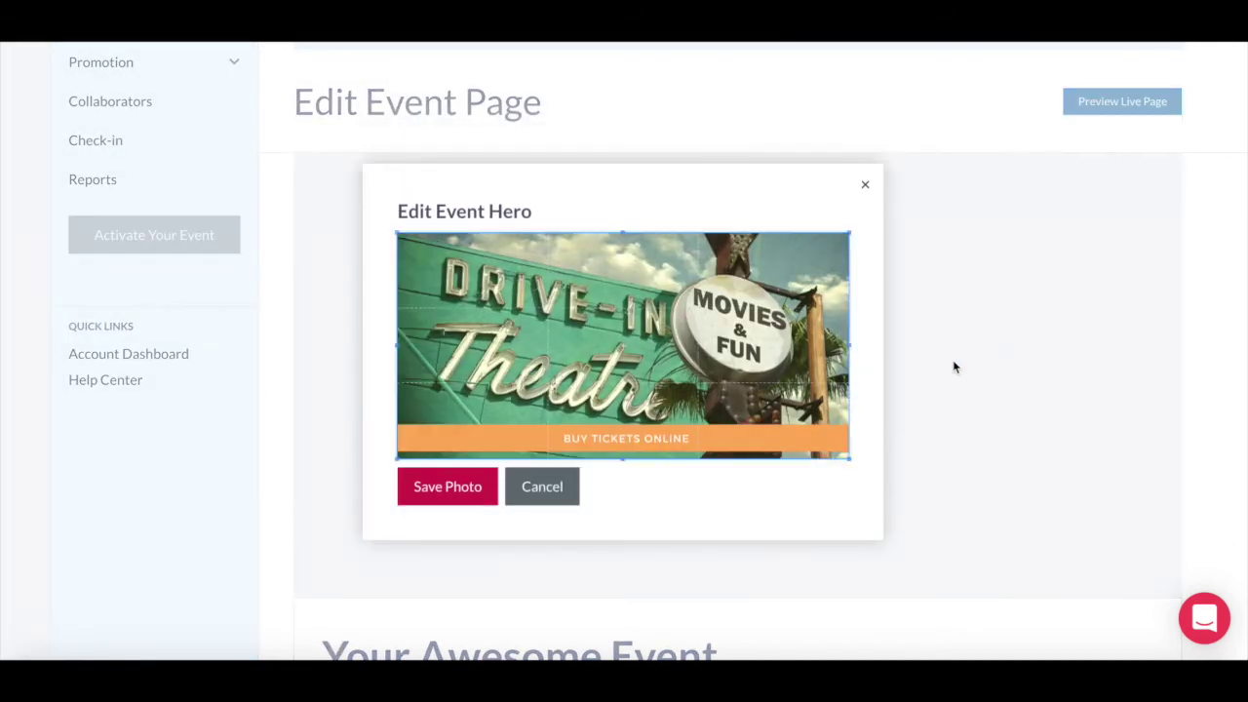
pyautogui.click(838, 454)
pyautogui.moveTo(839, 454)
pyautogui.mouseDown()
pyautogui.moveTo(827, 438)
pyautogui.moveTo(851, 458)
pyautogui.mouseUp()
pyautogui.click(454, 485)
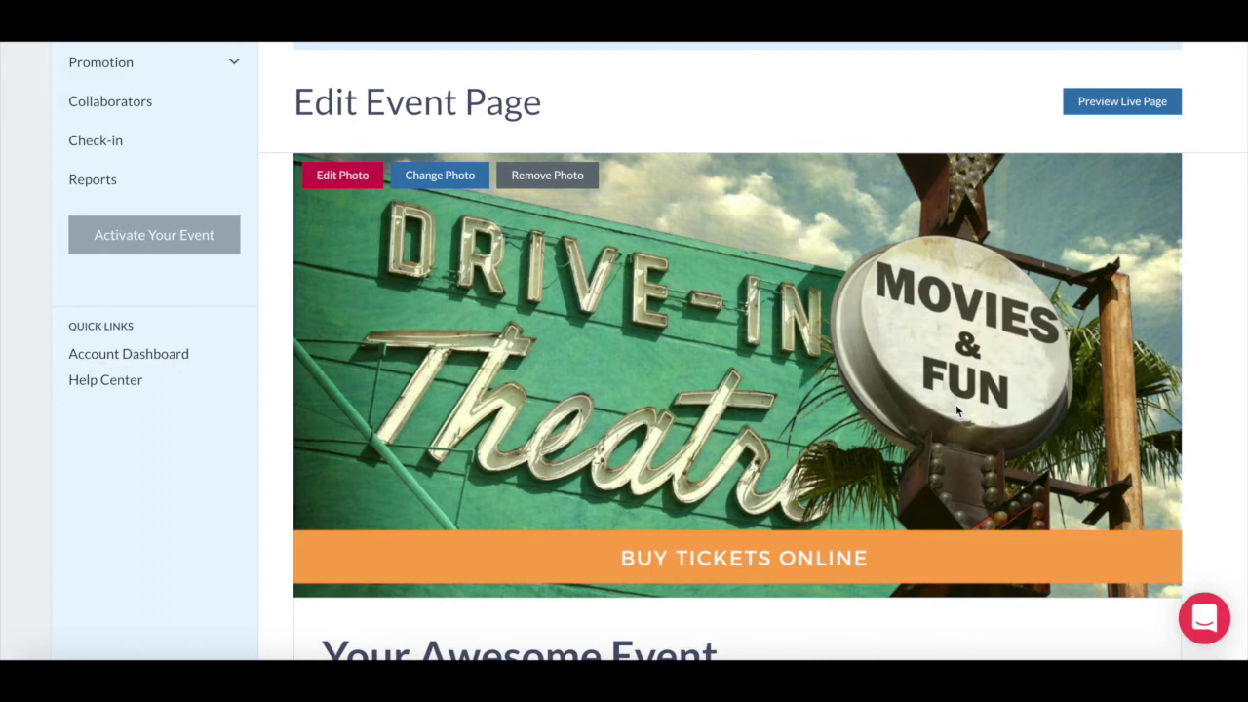
pyautogui.scroll(2, 955, 409)
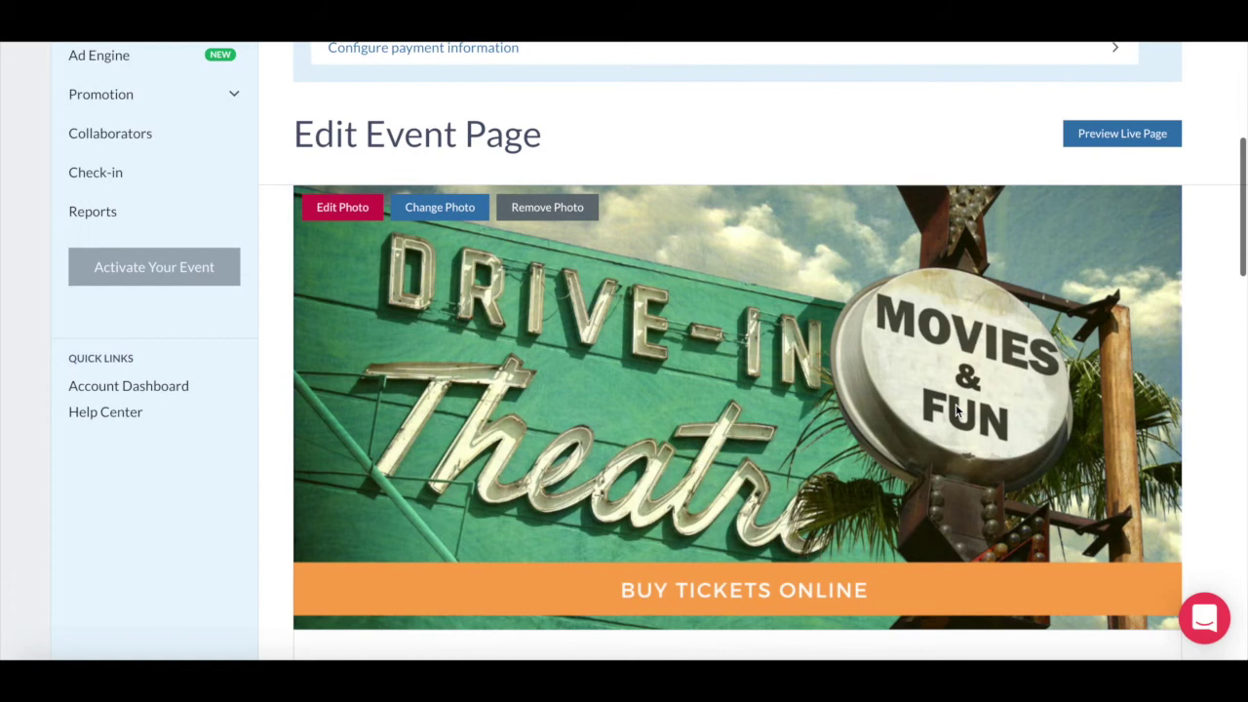
pyautogui.scroll(3, 956, 409)
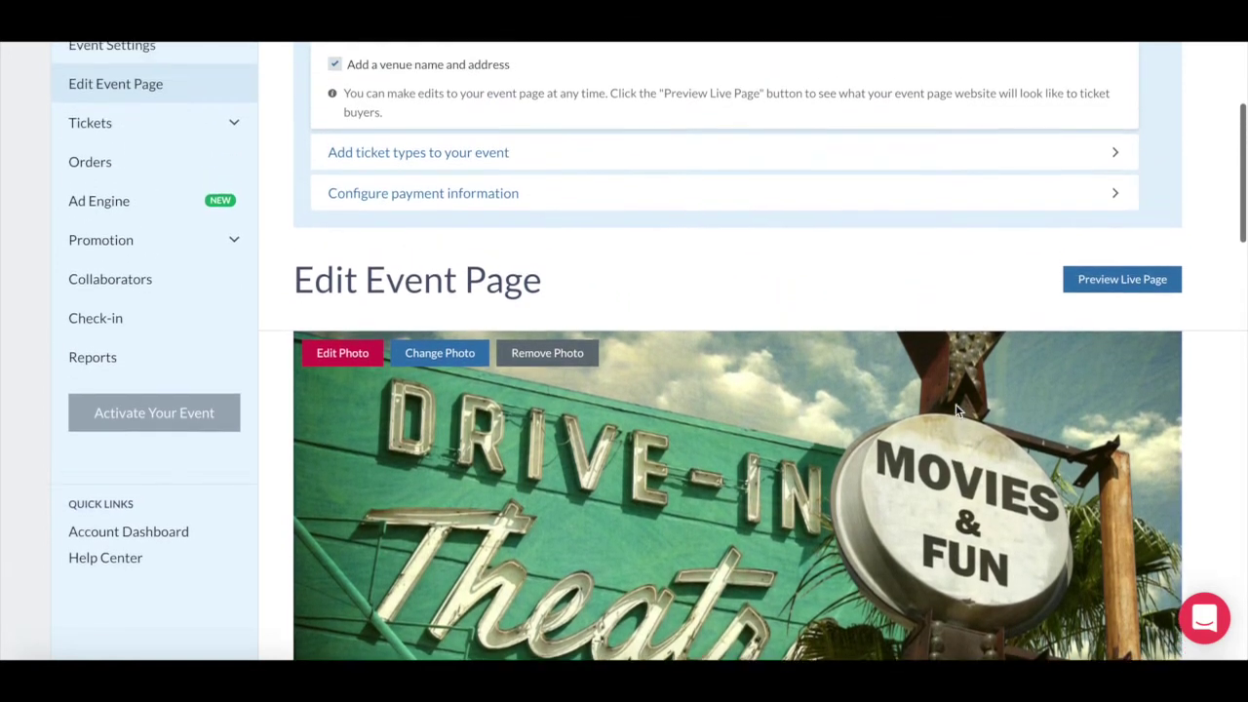
pyautogui.scroll(4, 955, 409)
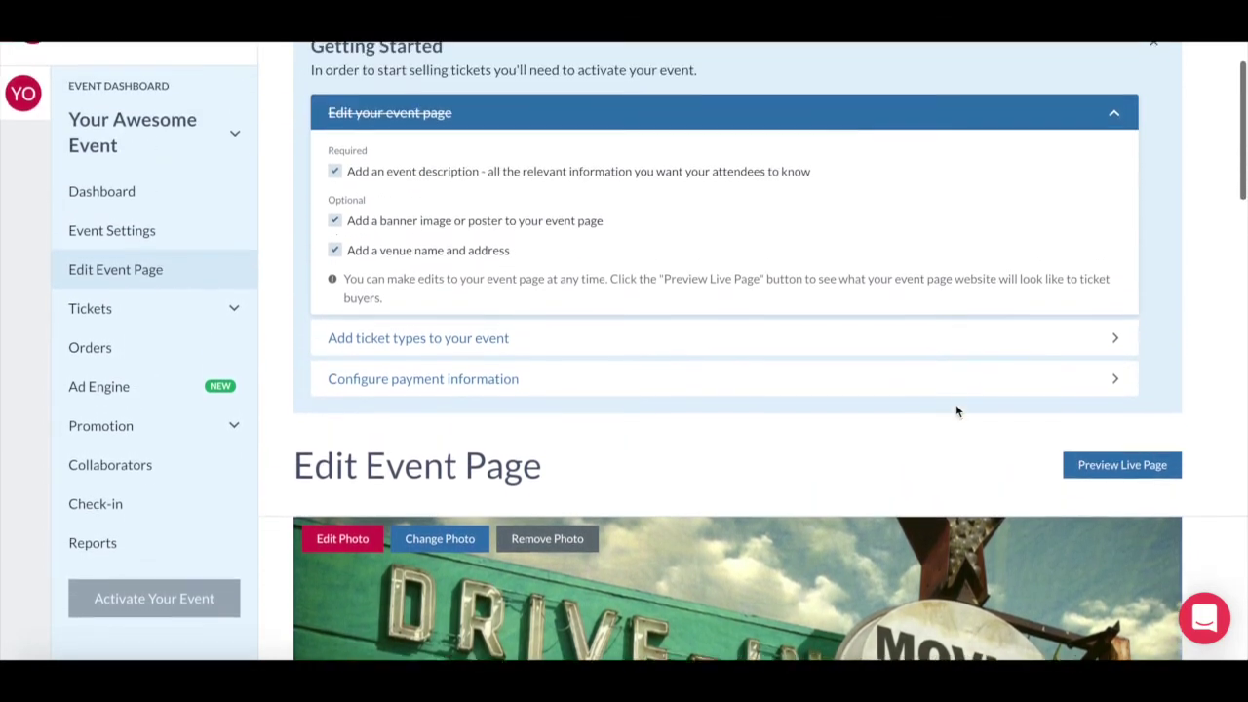
pyautogui.scroll(1, 955, 411)
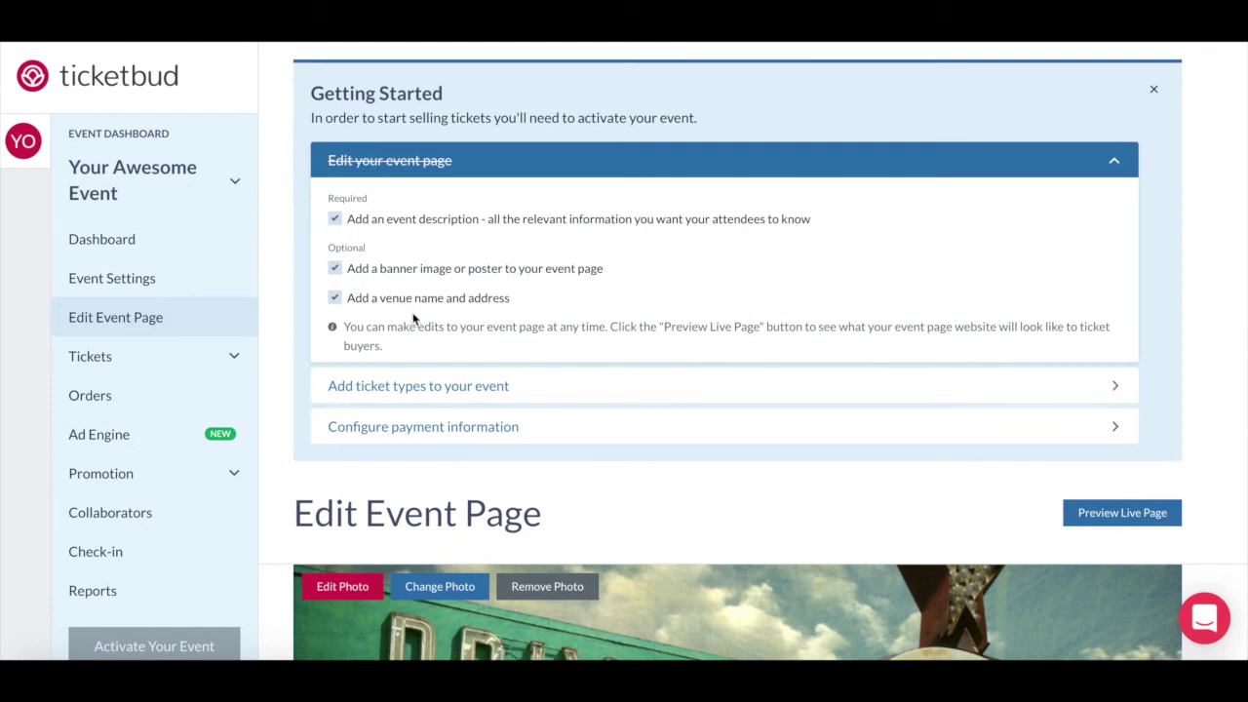
# Preview the live event page, then go to 'Add ticket types to your event'.
pyautogui.click(1121, 512)
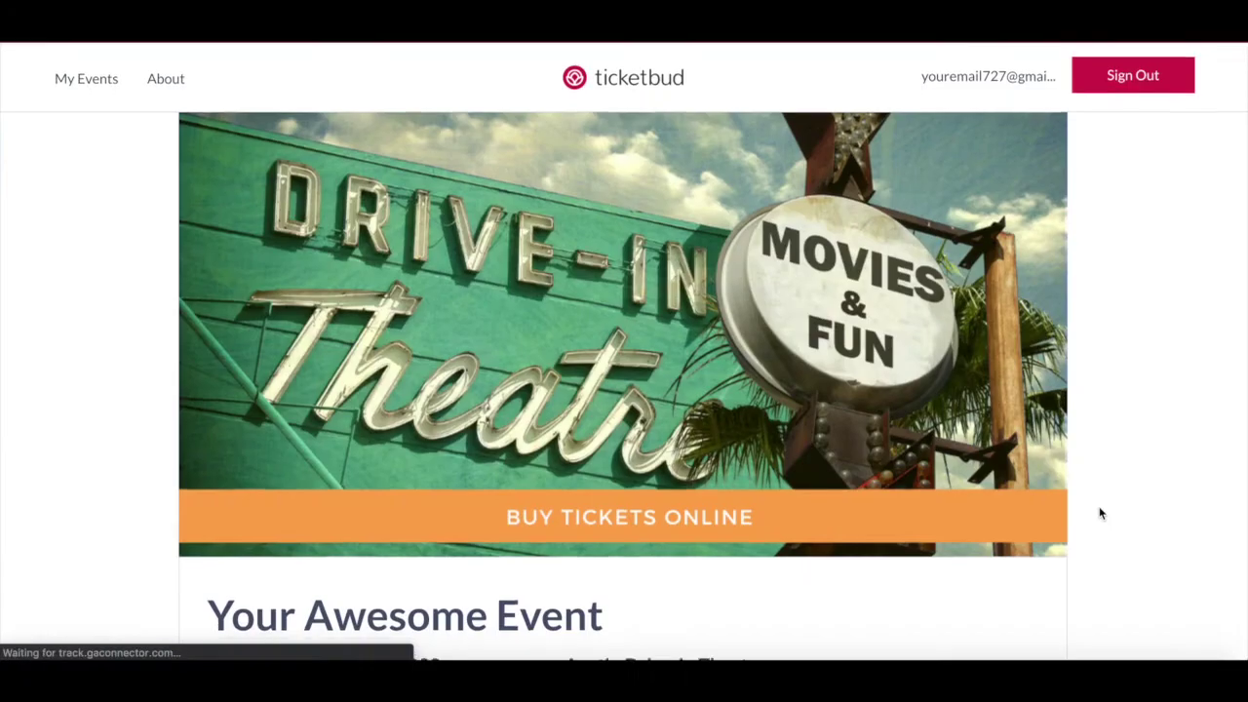
pyautogui.scroll(-3, 1156, 557)
pyautogui.scroll(-7, 1156, 560)
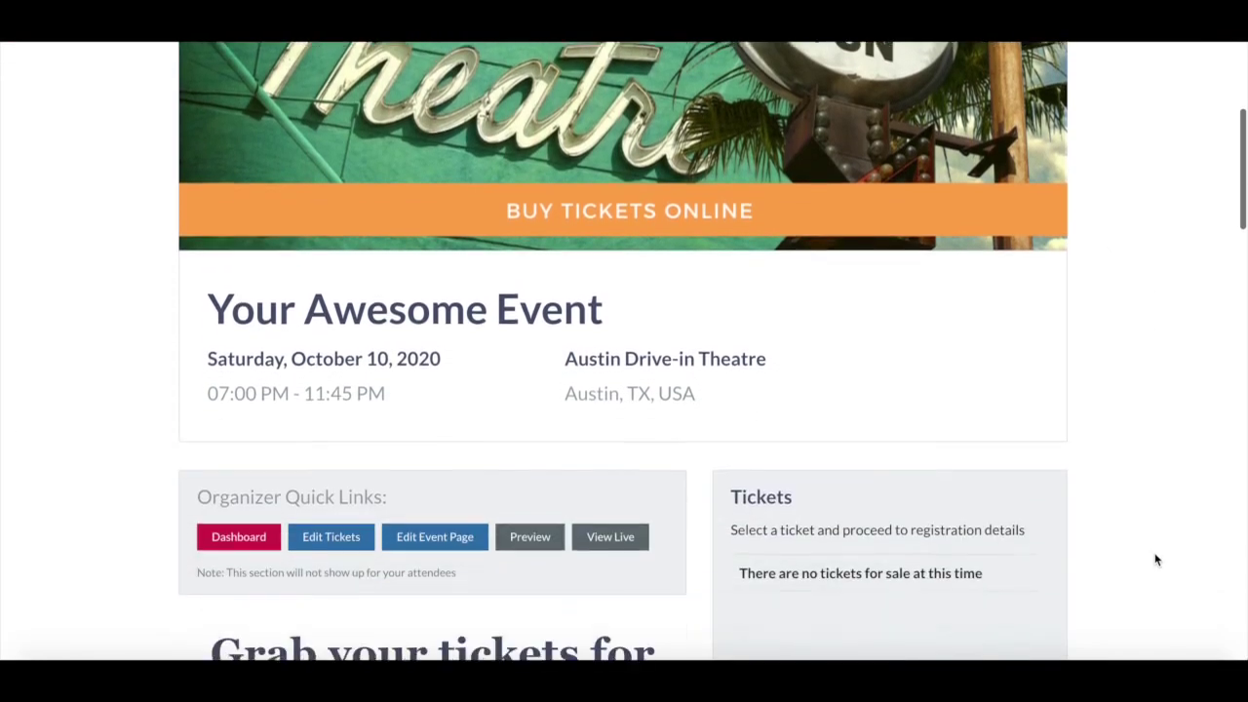
pyautogui.scroll(-8, 1156, 559)
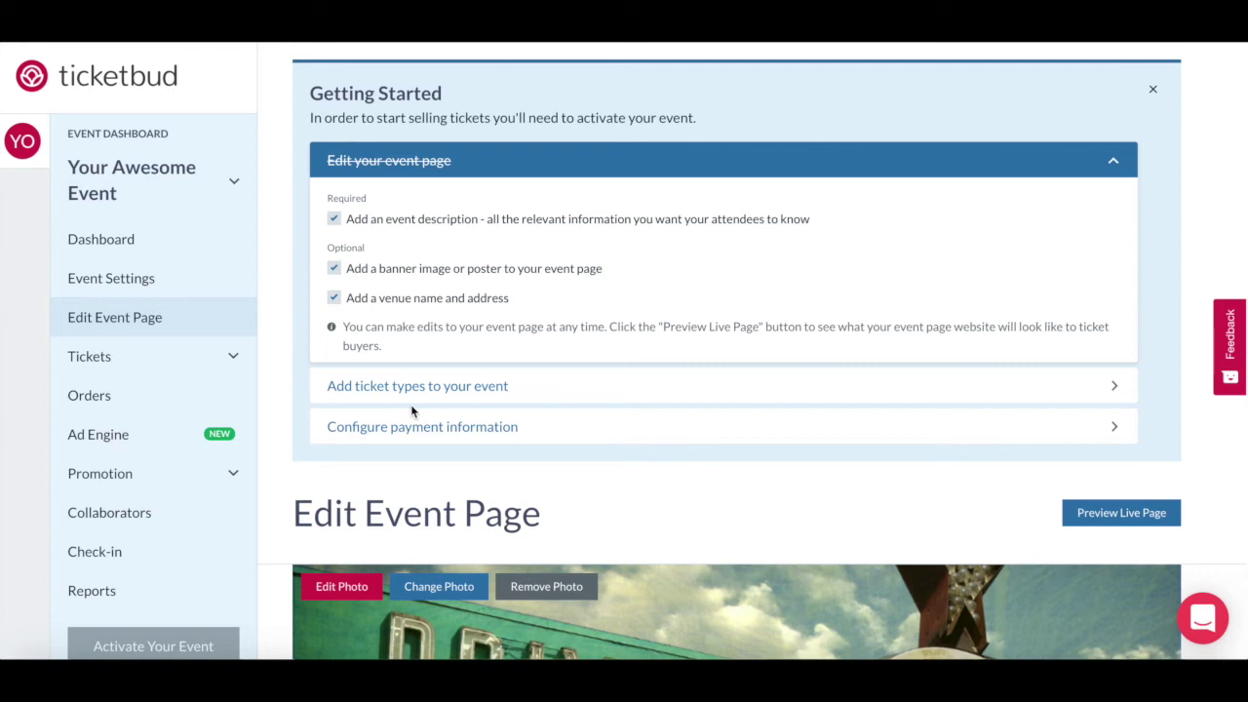
pyautogui.click(426, 386)
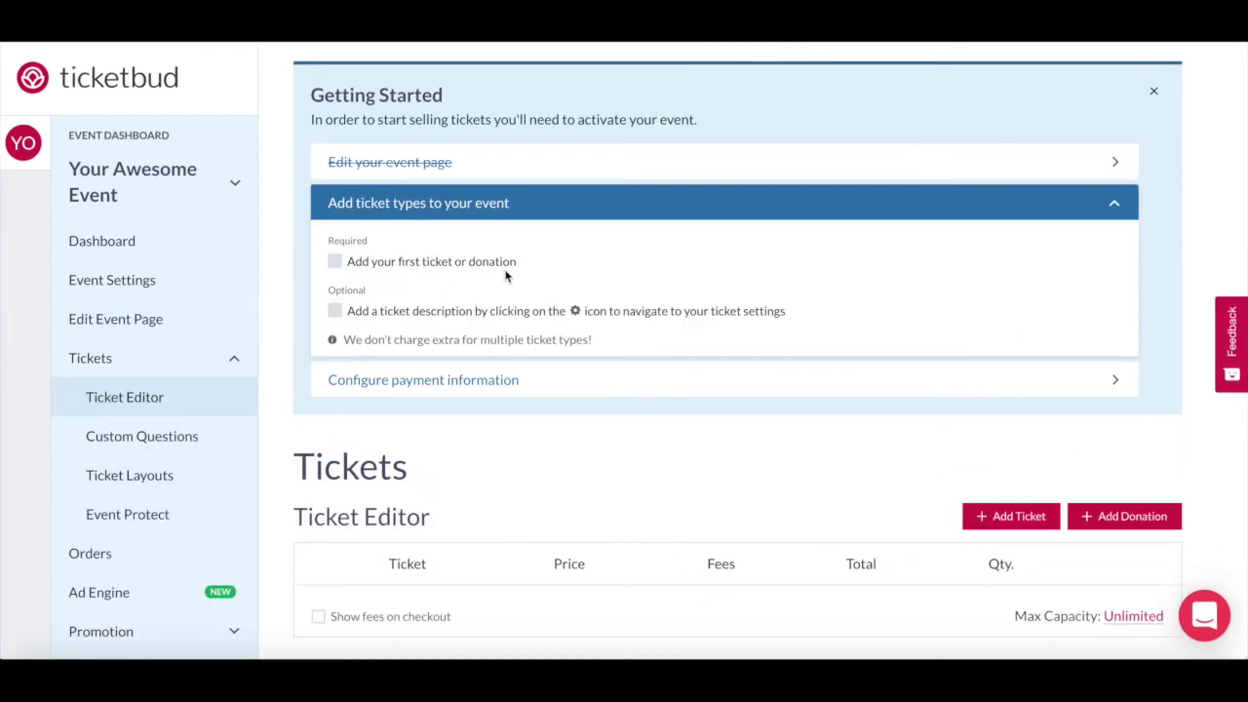
# Start a new ticket titled Early Bird ticket.
pyautogui.click(1029, 521)
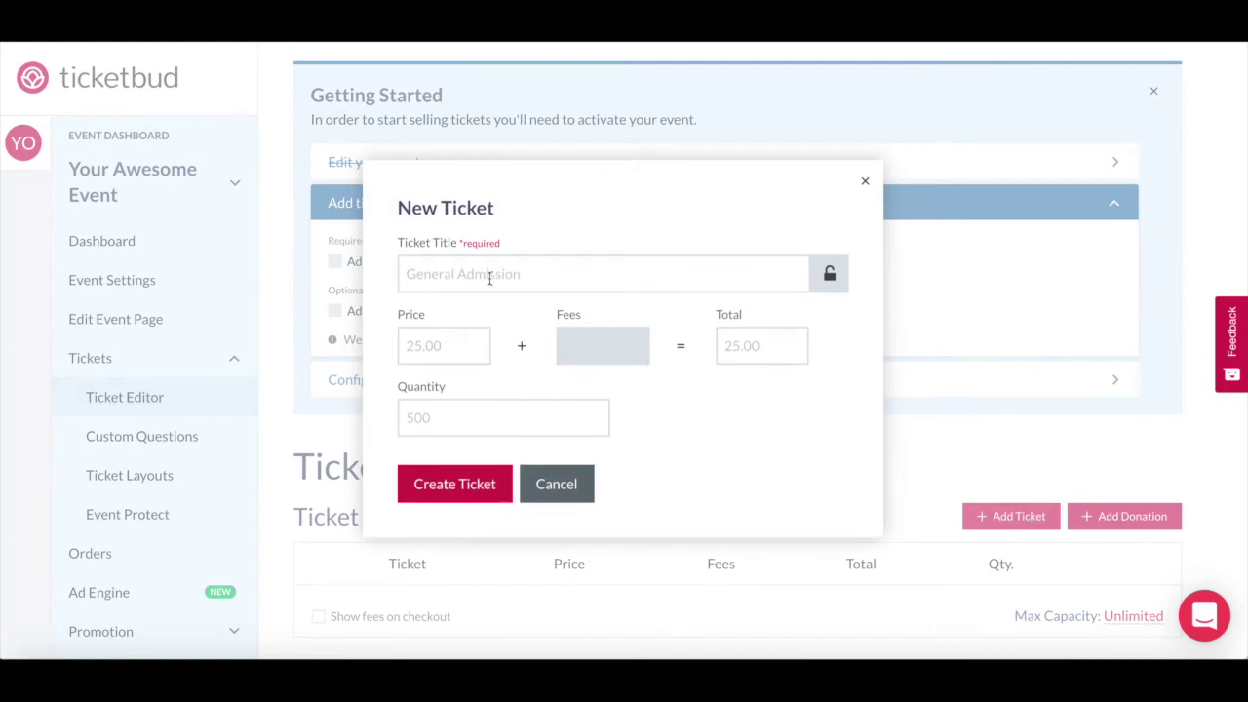
pyautogui.click(489, 278)
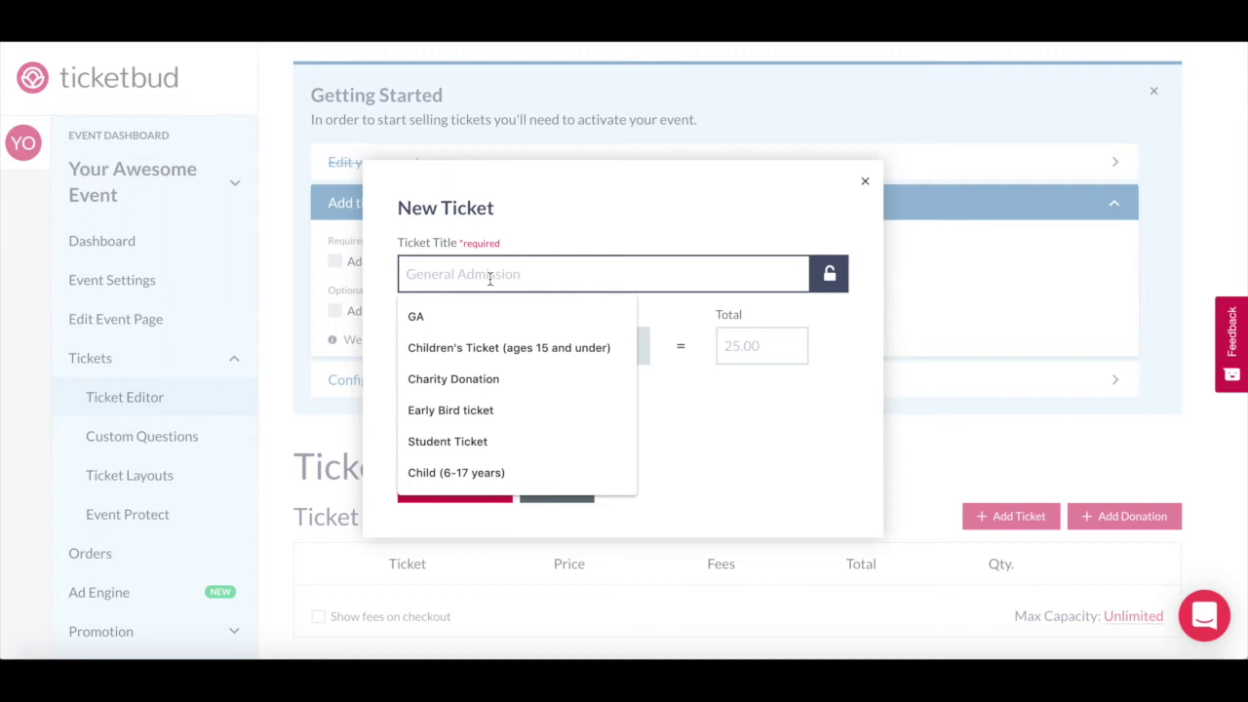
pyautogui.write('Ea')
pyautogui.click(479, 411)
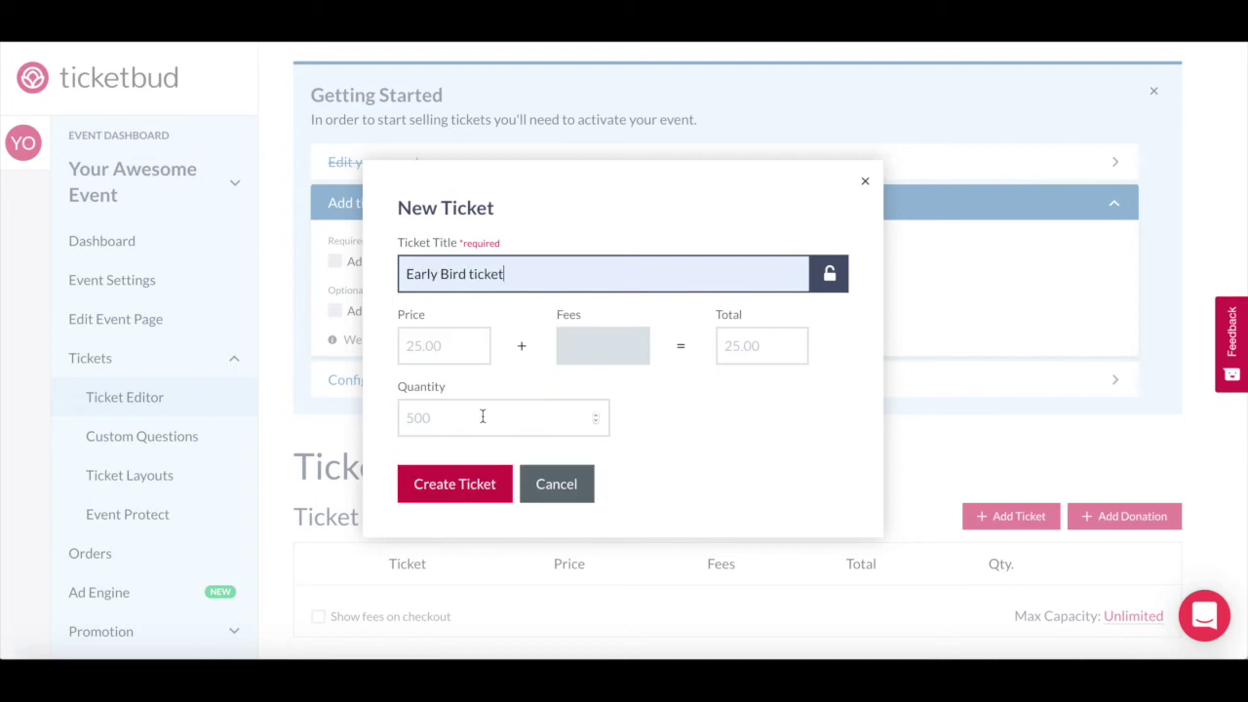
# Set the ticket price to 10.00, correcting the recalculated 8.59 back to 10.00.
pyautogui.click(448, 344)
pyautogui.write('10')
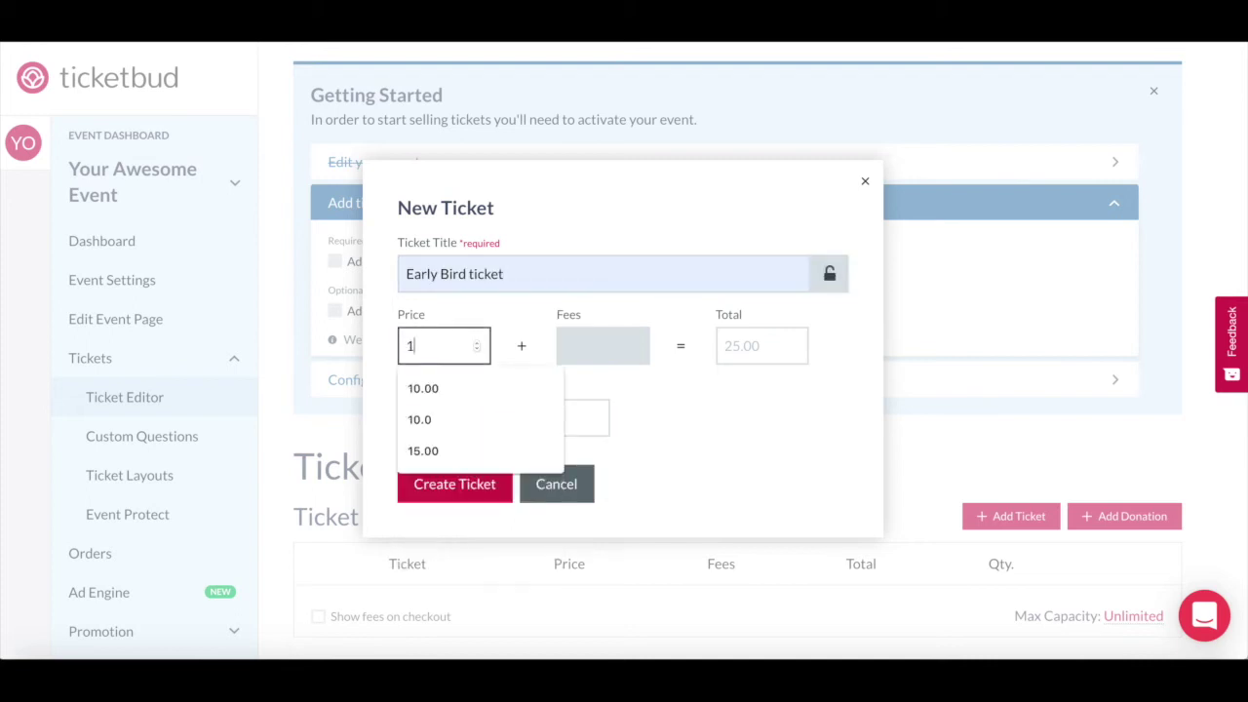
pyautogui.click(479, 390)
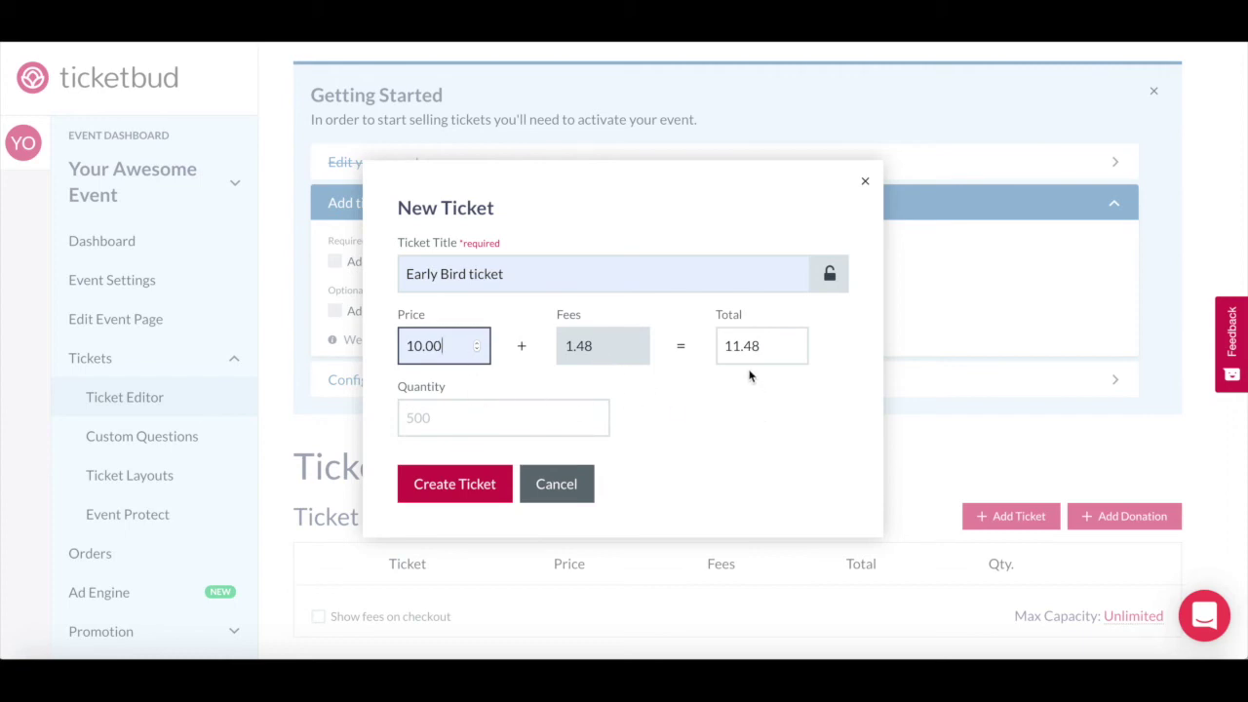
pyautogui.click(774, 346)
pyautogui.hotkey('ctrl', 'a')
pyautogui.write('10')
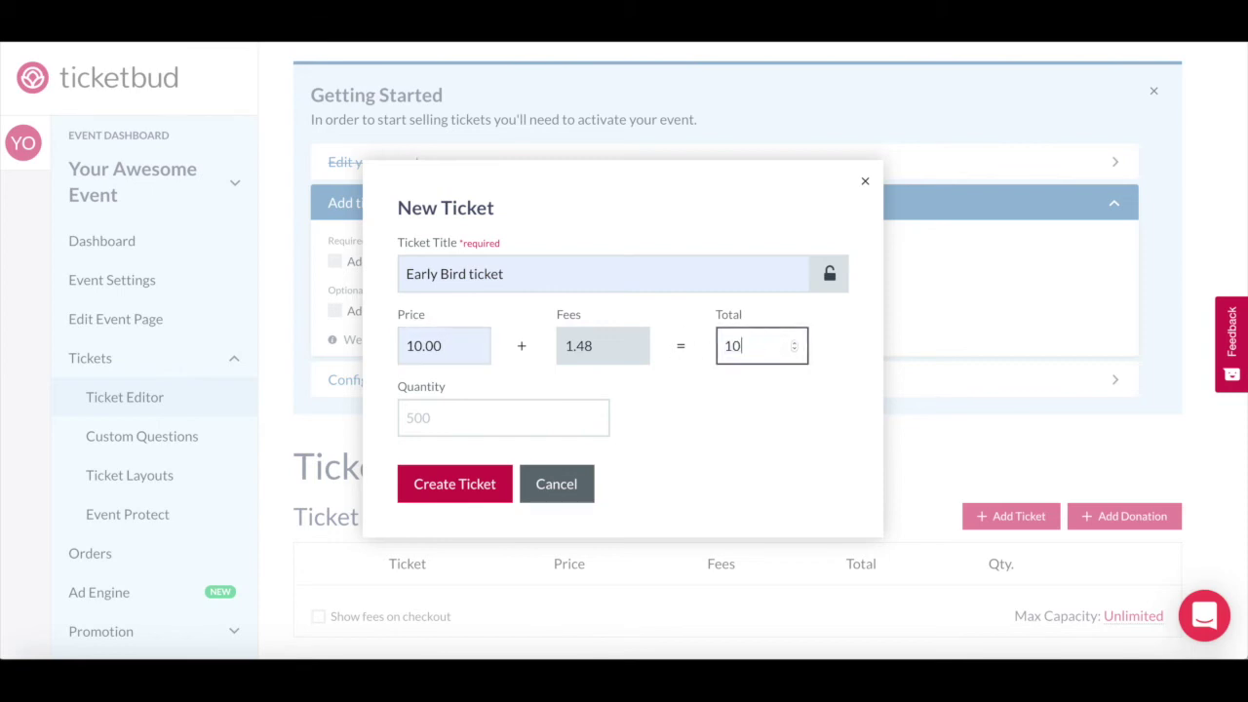
pyautogui.write('.00')
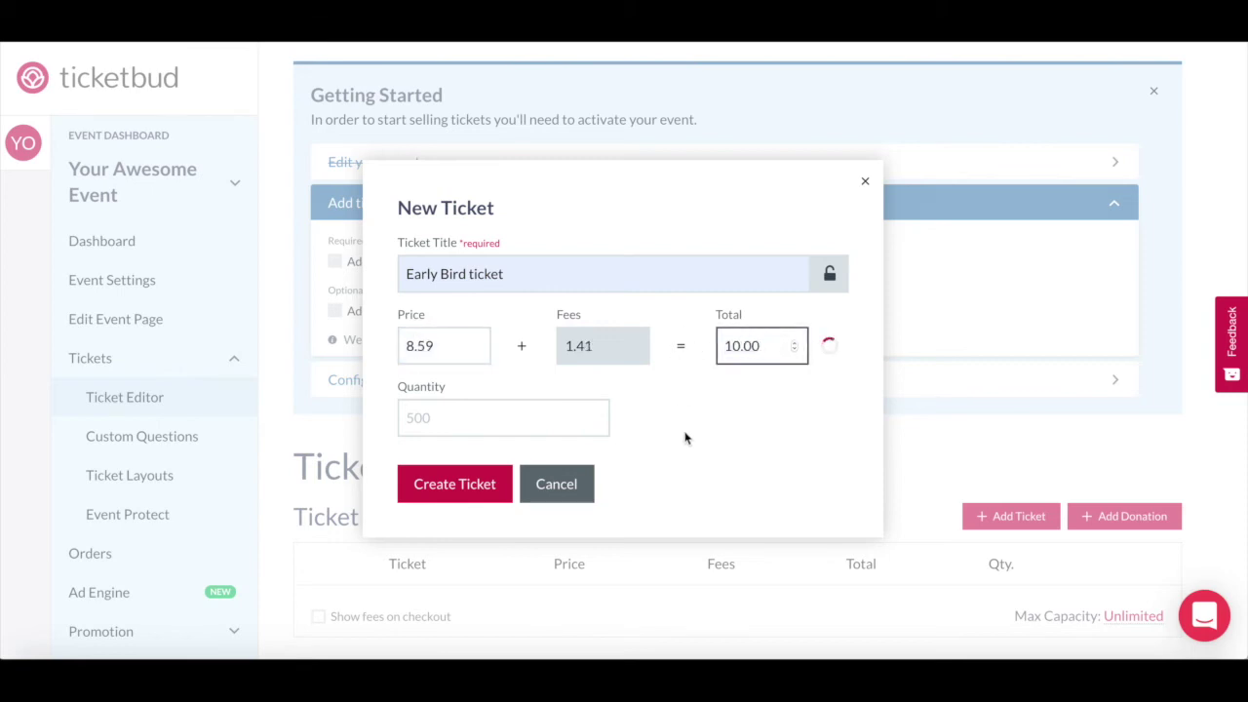
pyautogui.click(697, 424)
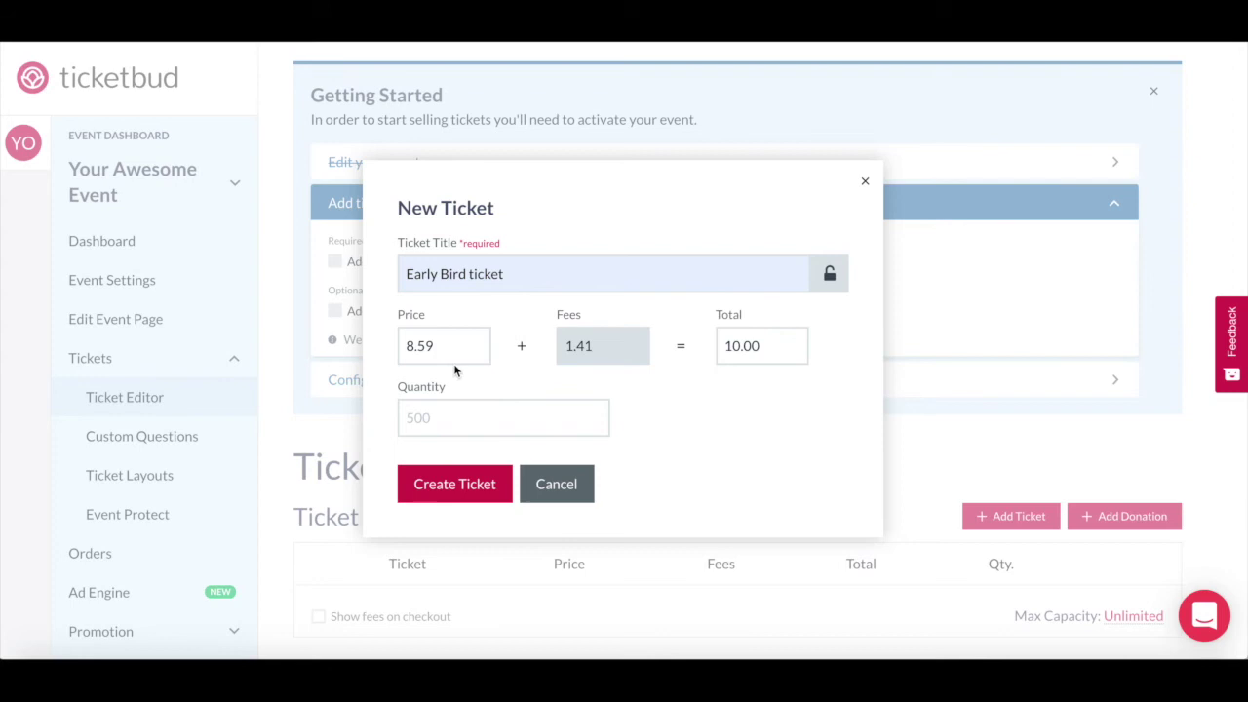
pyautogui.moveTo(454, 349); pyautogui.dragTo(393, 349)
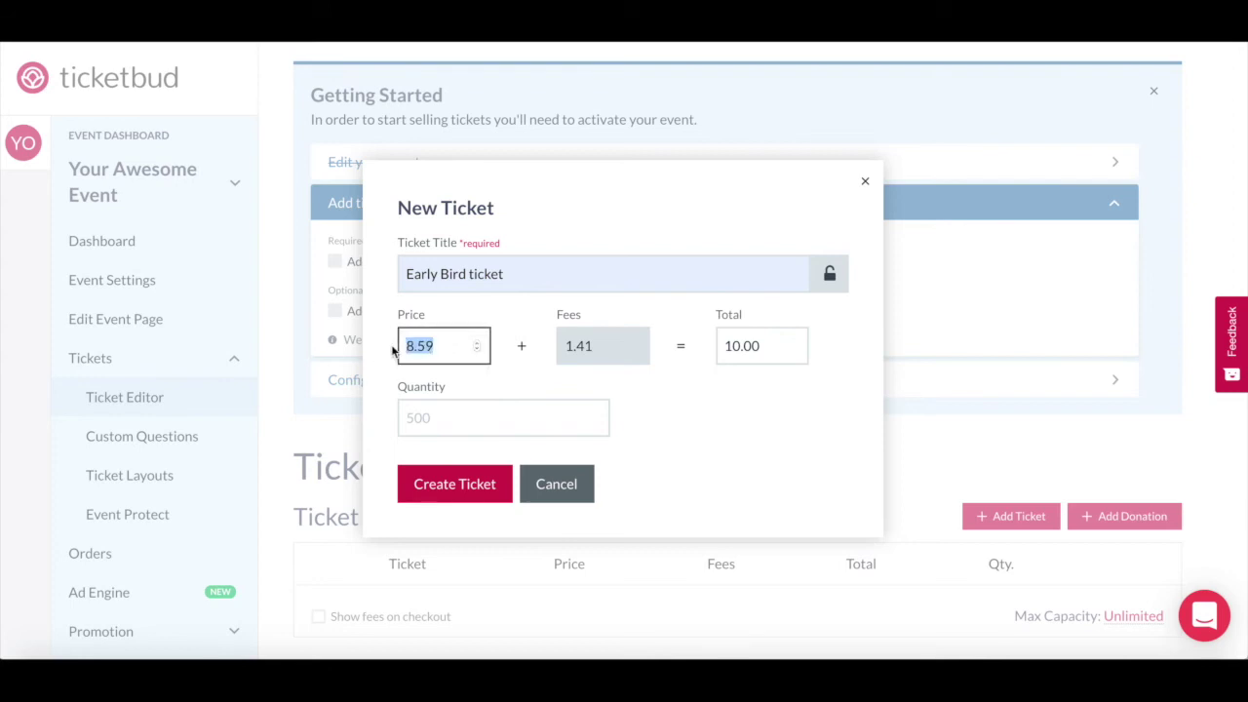
pyautogui.write('10.00')
pyautogui.click(663, 429)
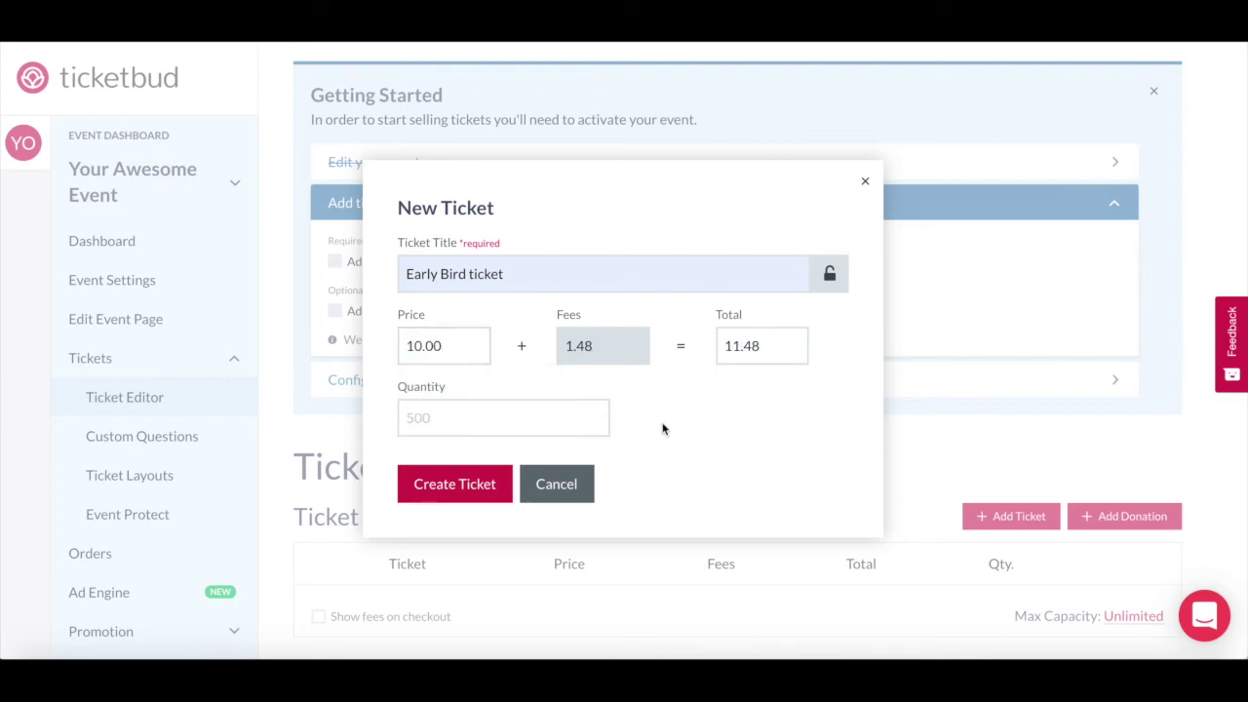
# Set the quantity to 100 and create the Early Bird ticket.
pyautogui.click(512, 419)
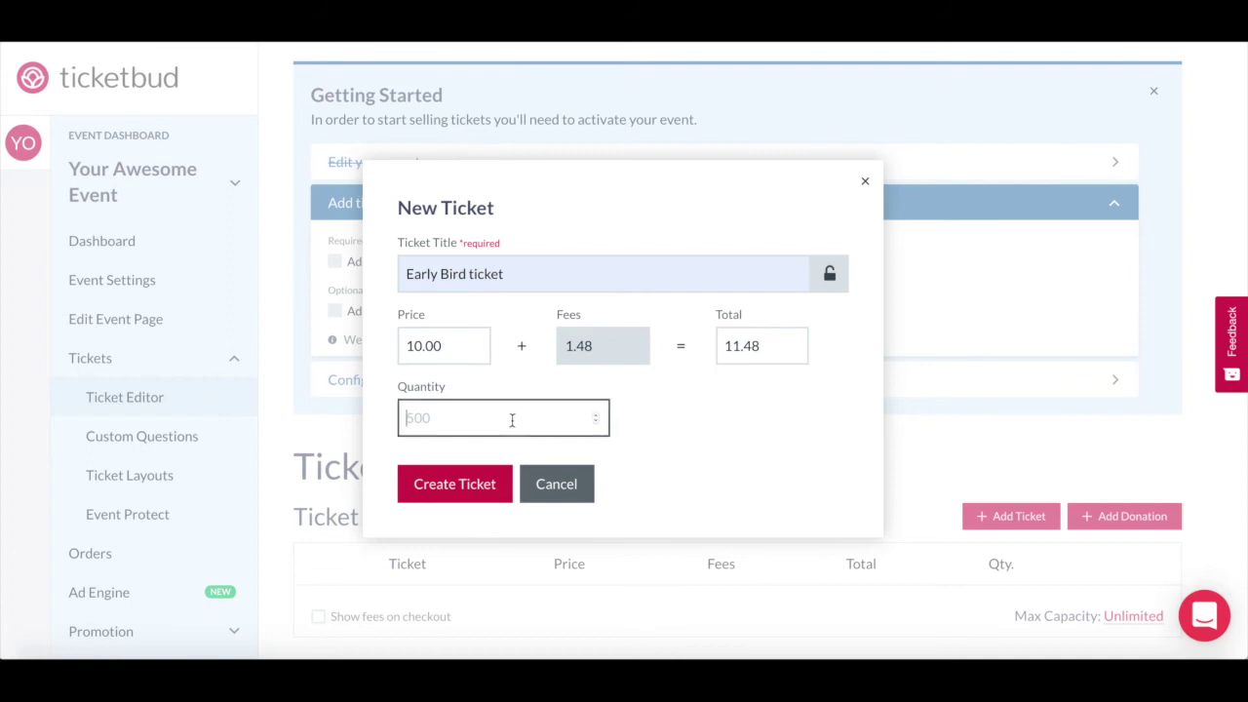
pyautogui.write('100')
pyautogui.click(470, 490)
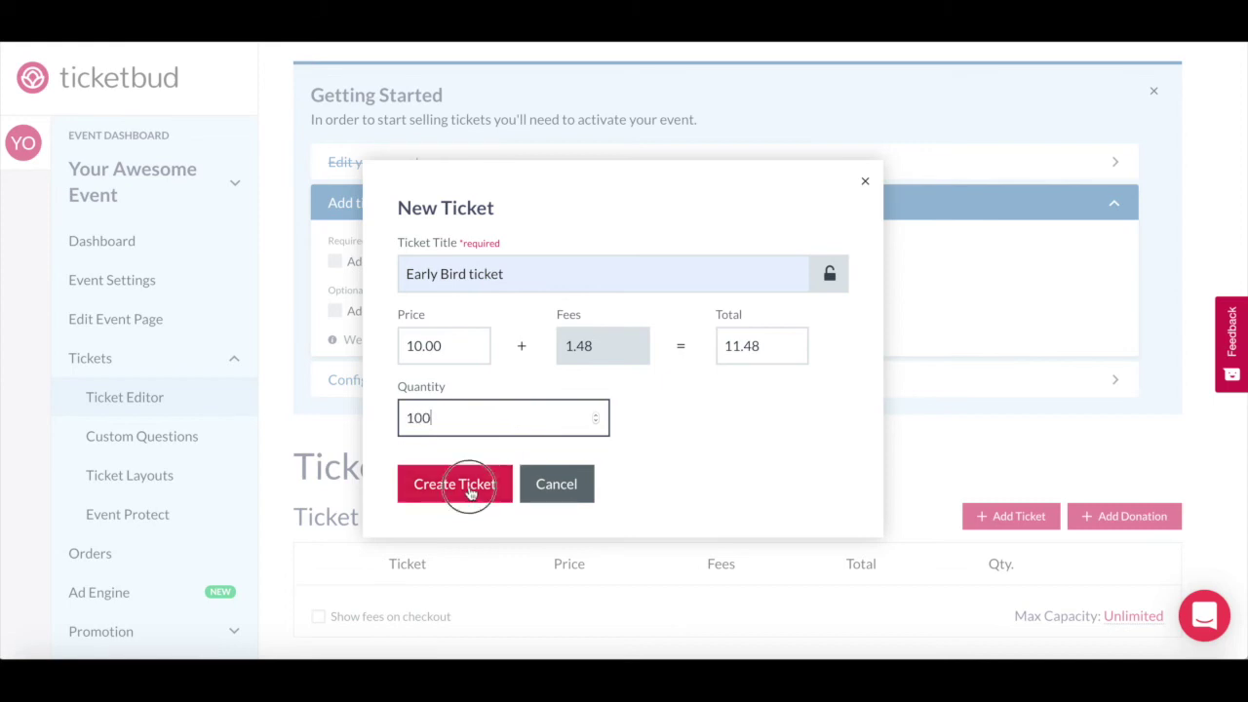
pyautogui.scroll(-2, 683, 478)
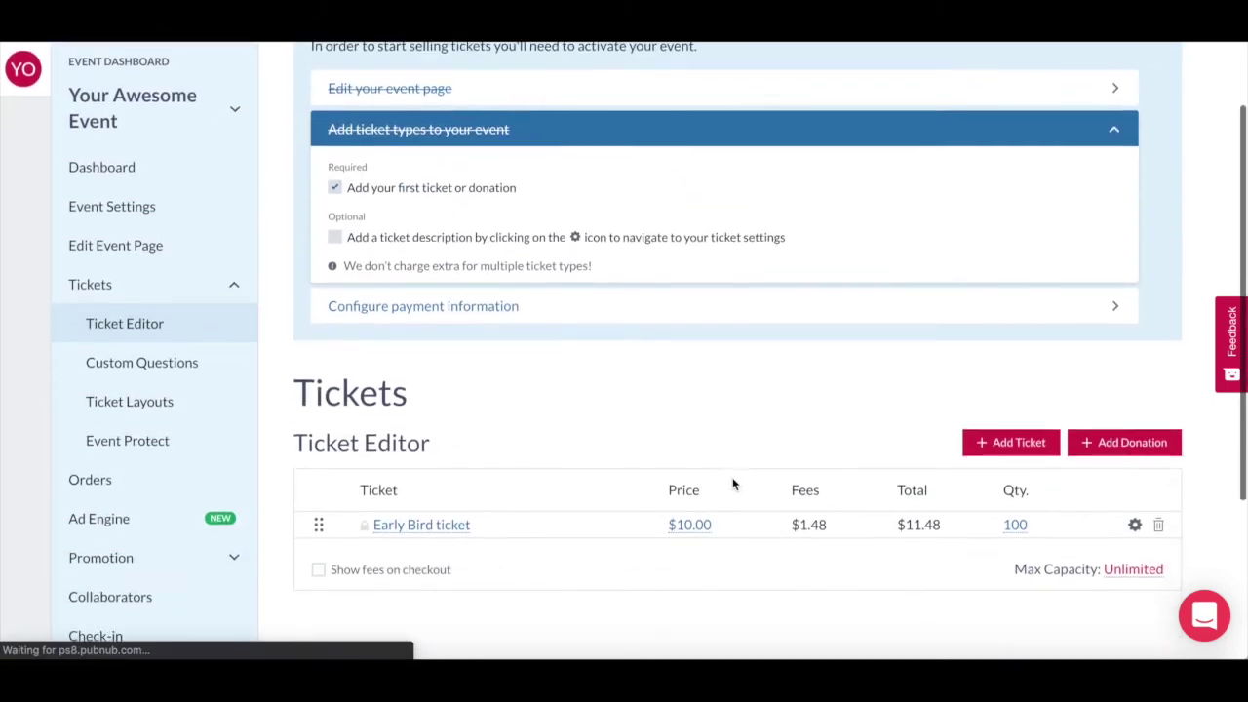
# Create a GA ticket at $20.00 with 500 available, then a 'Donate Now' donation.
pyautogui.click(1003, 422)
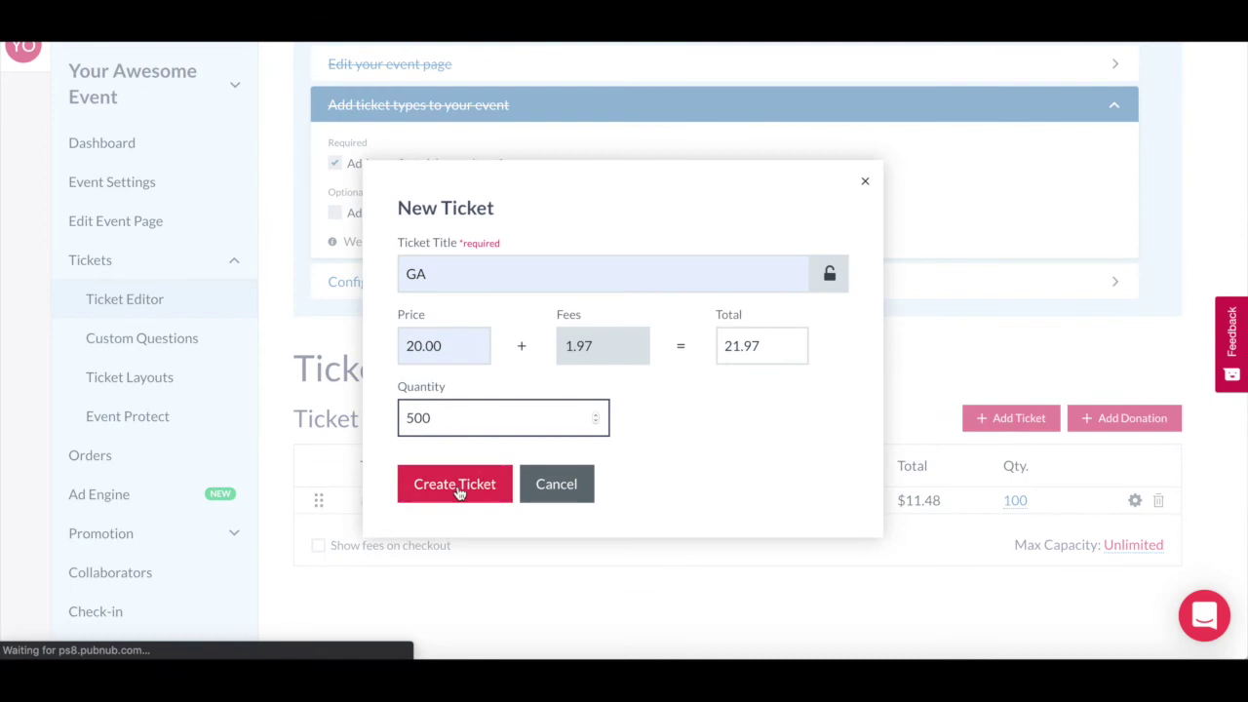
pyautogui.click(458, 487)
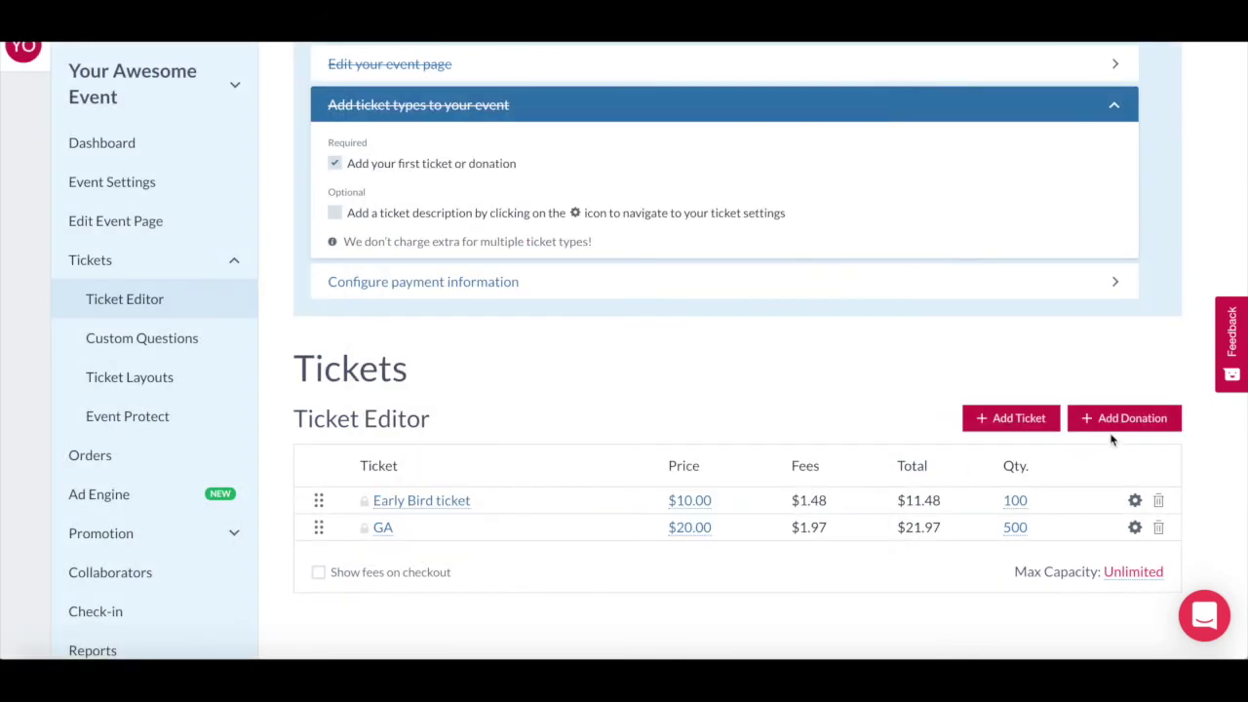
pyautogui.click(1123, 417)
pyautogui.click(525, 349)
pyautogui.write('Donate Now')
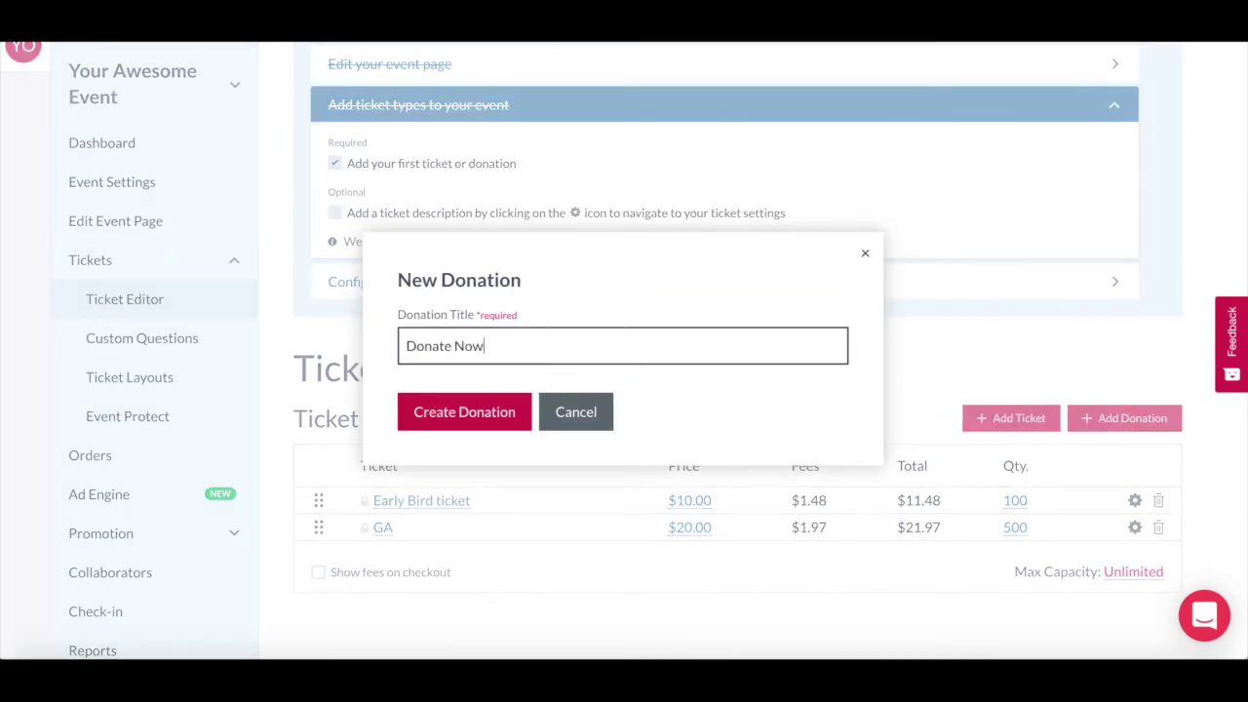
pyautogui.click(466, 412)
pyautogui.scroll(-1, 527, 522)
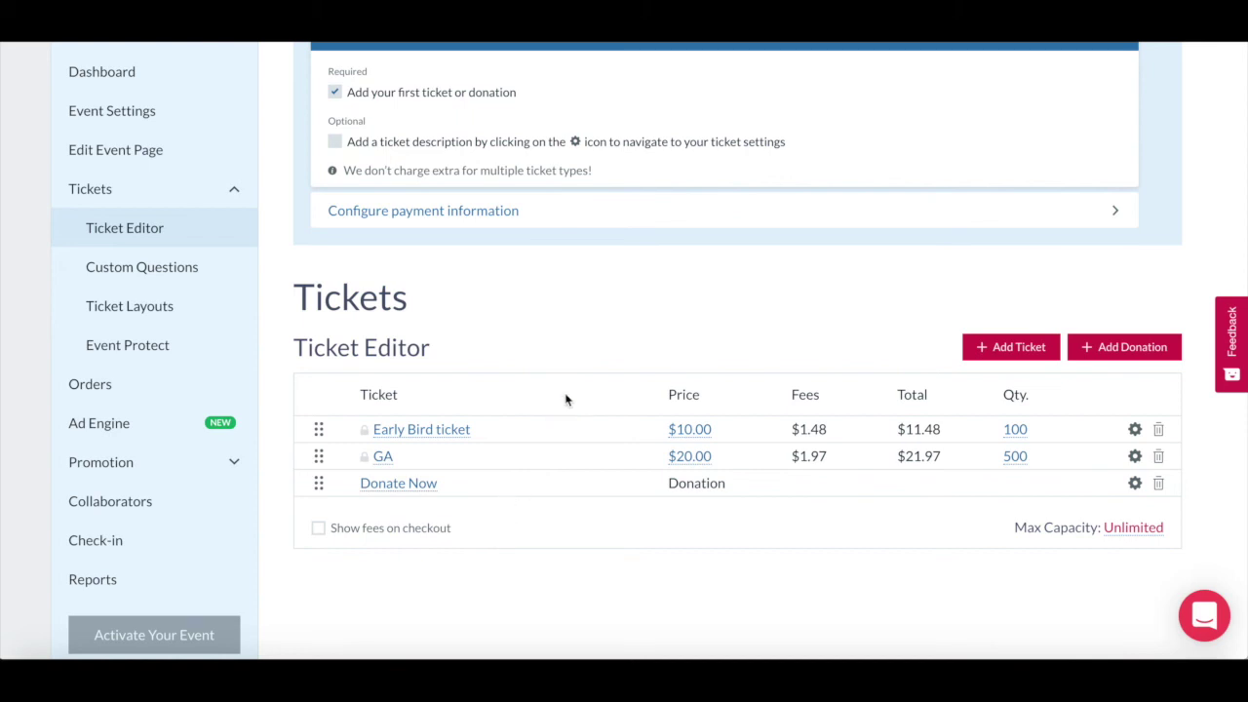
pyautogui.scroll(1, 581, 365)
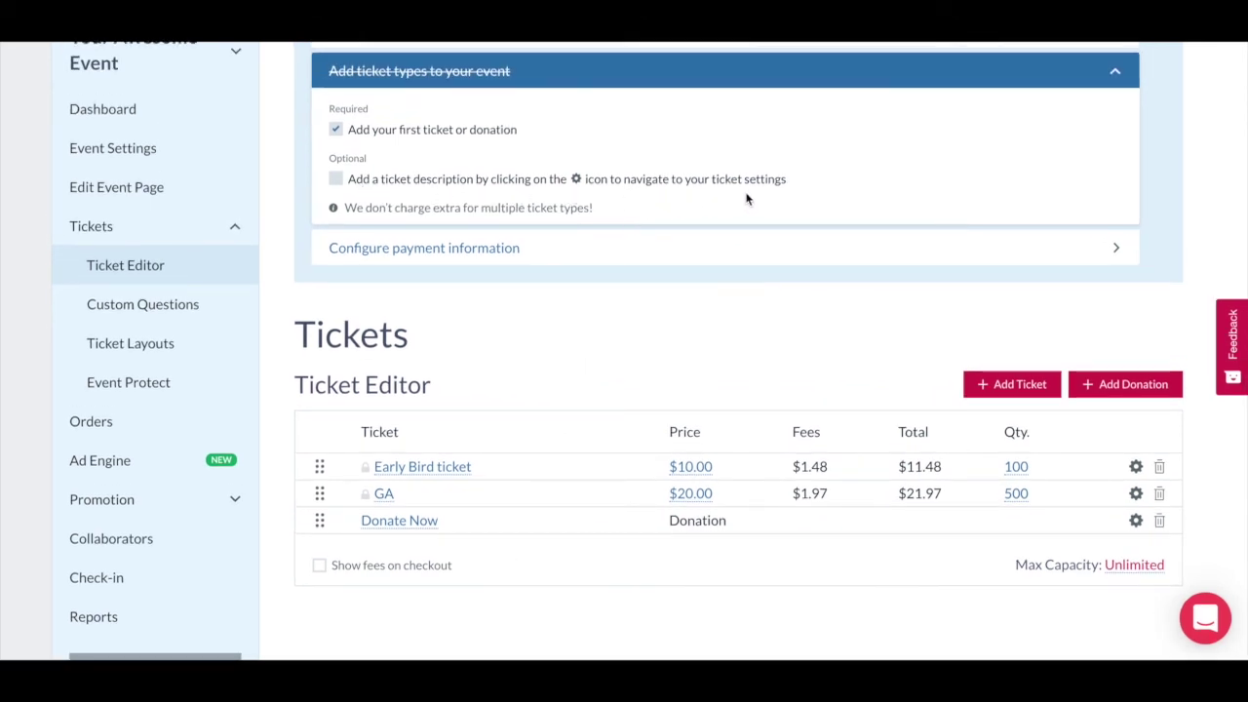
# Describe the Early Bird ticket as a discounted early-purchase ticket with limited availability, and save.
pyautogui.click(1136, 468)
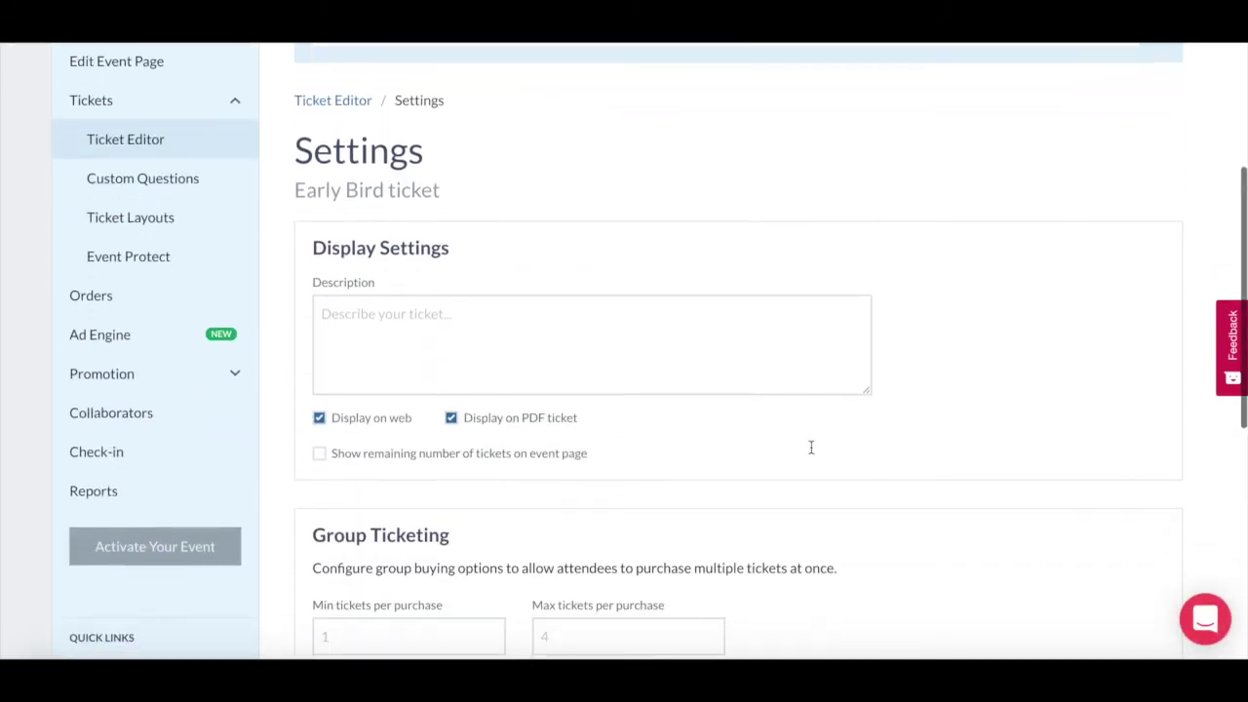
pyautogui.click(560, 333)
pyautogui.write('An early bird price is a specia')
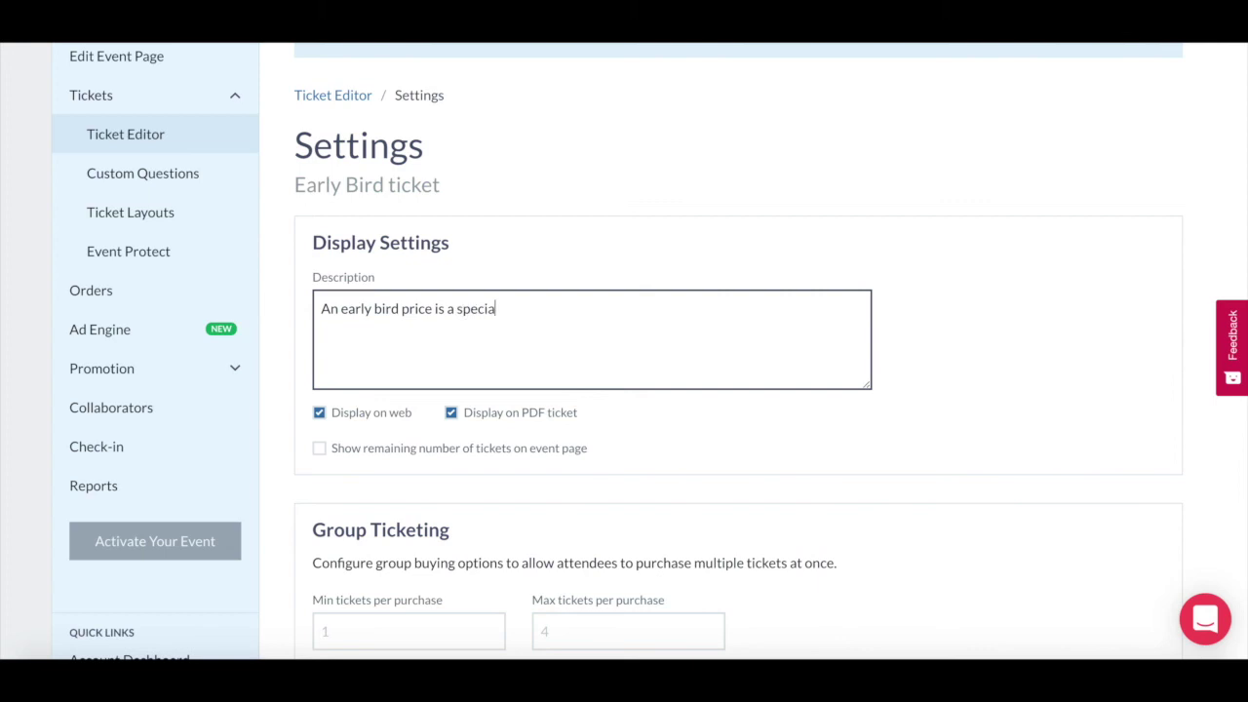
pyautogui.write('l discounted ticket for early purchase. Limited availability.')
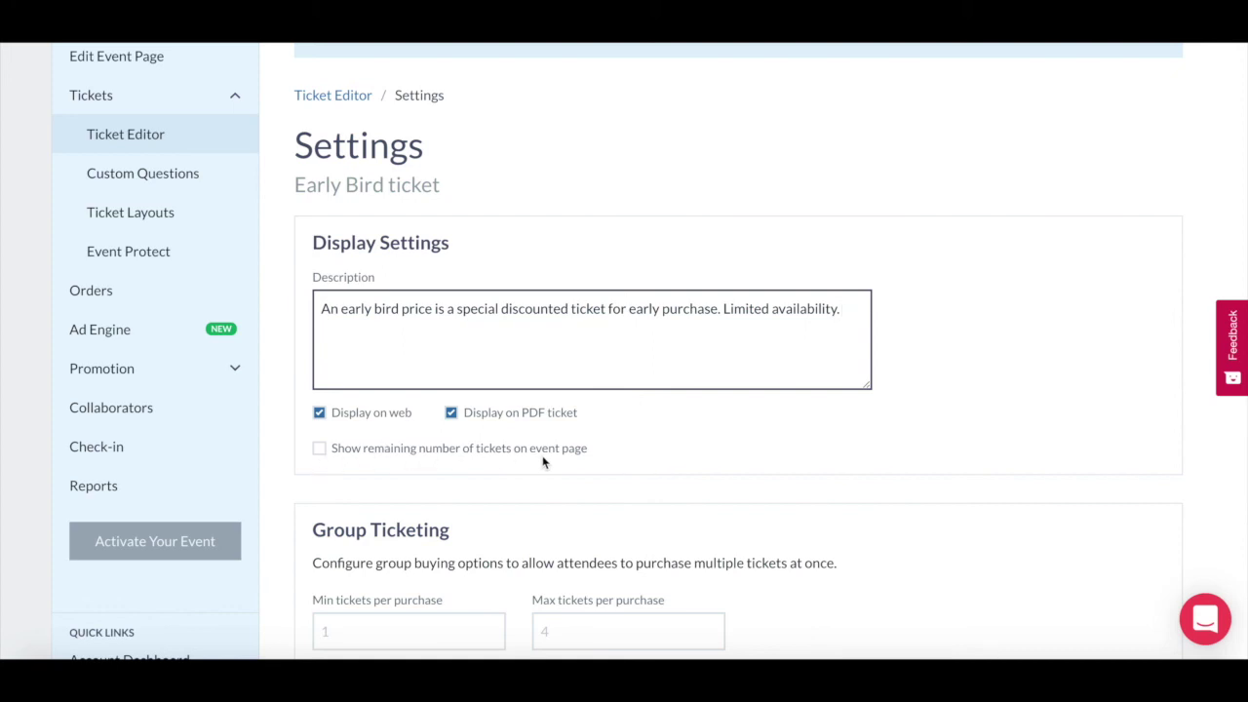
pyautogui.scroll(-5, 850, 497)
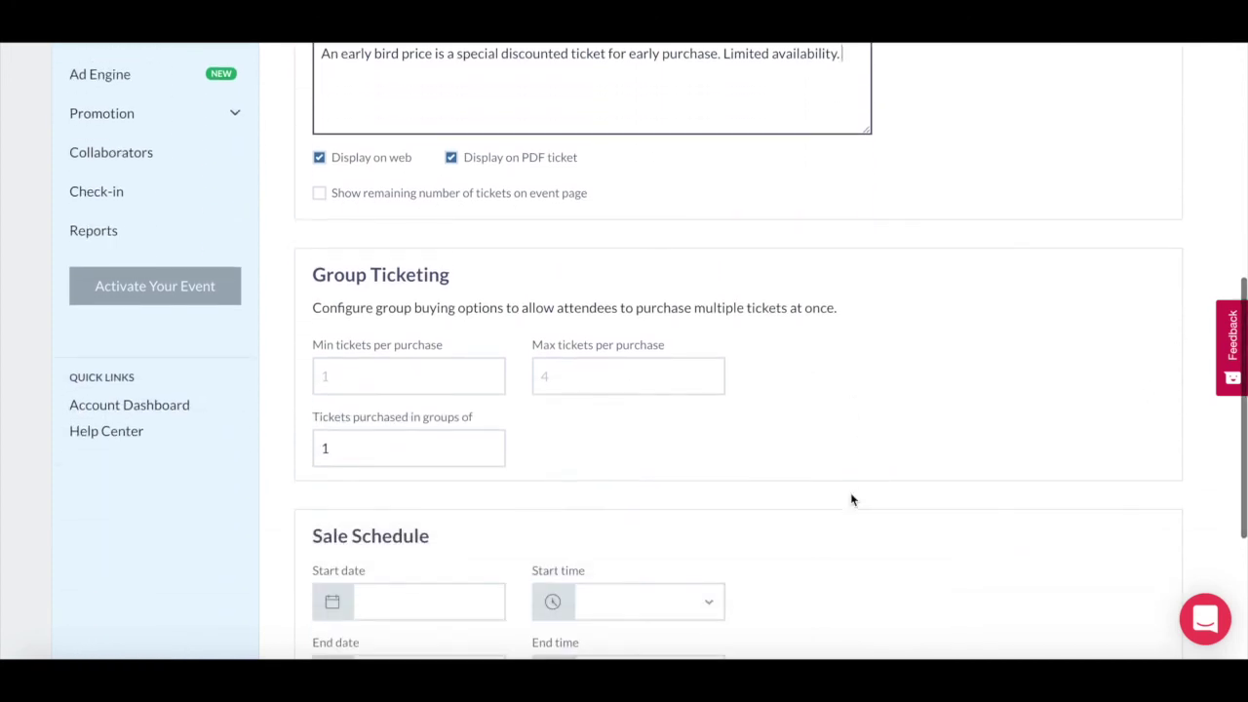
pyautogui.scroll(-2, 849, 499)
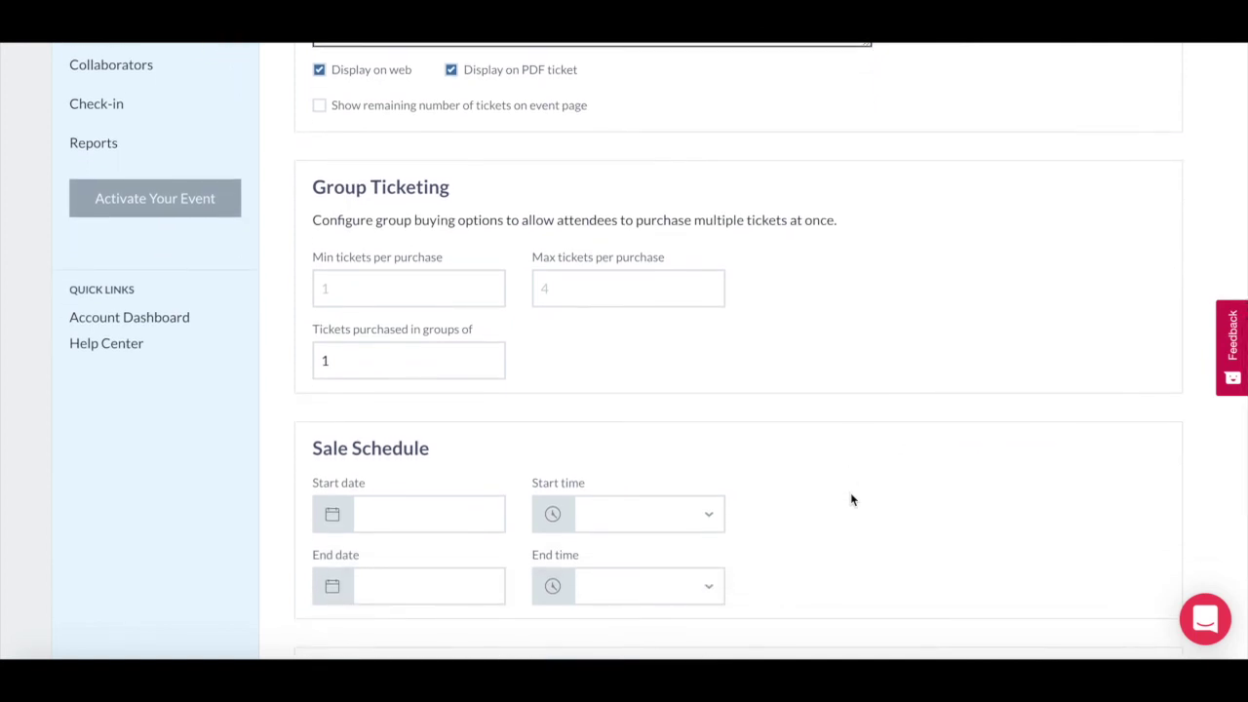
pyautogui.scroll(-4, 850, 499)
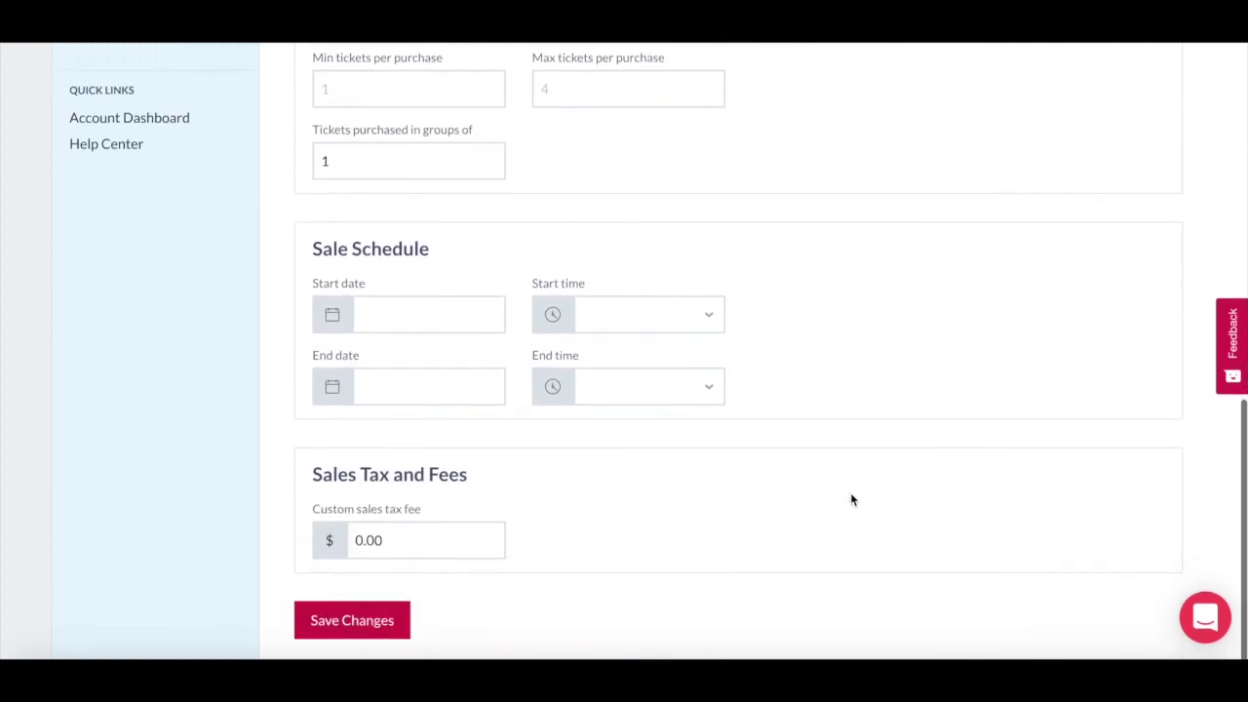
pyautogui.click(352, 622)
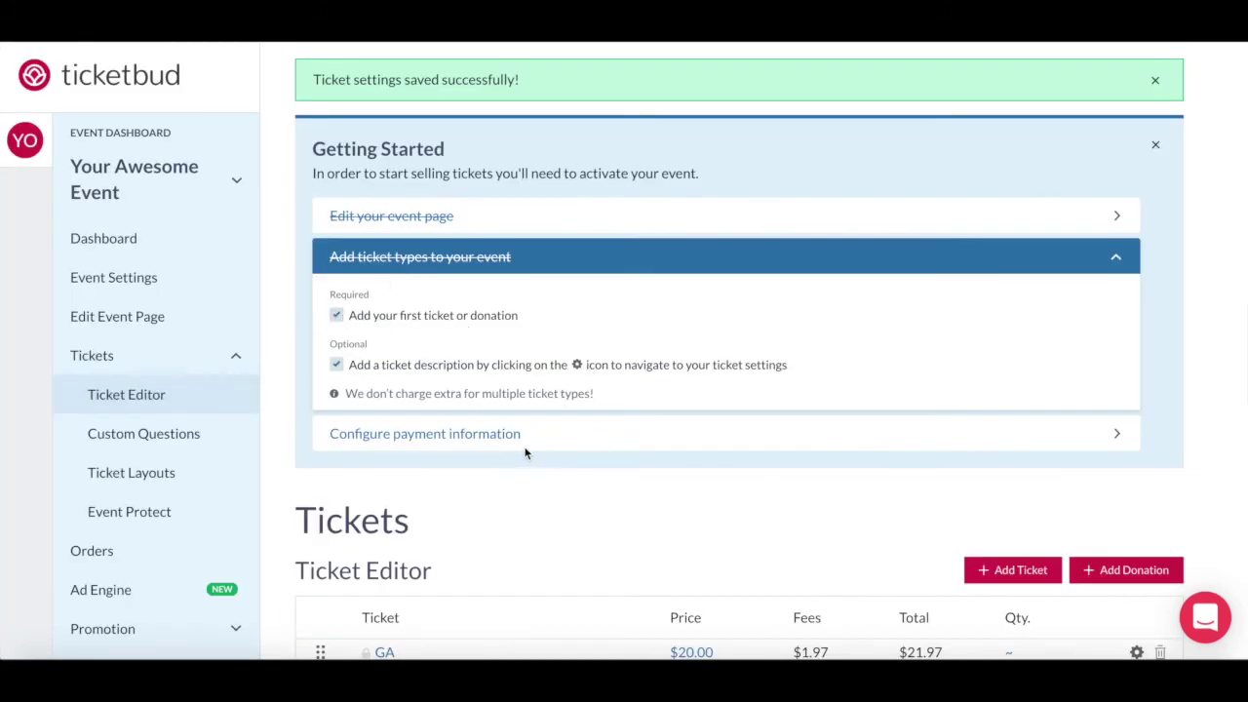
# Open the payment information setup and browse the processor options down to WePay.
pyautogui.click(426, 441)
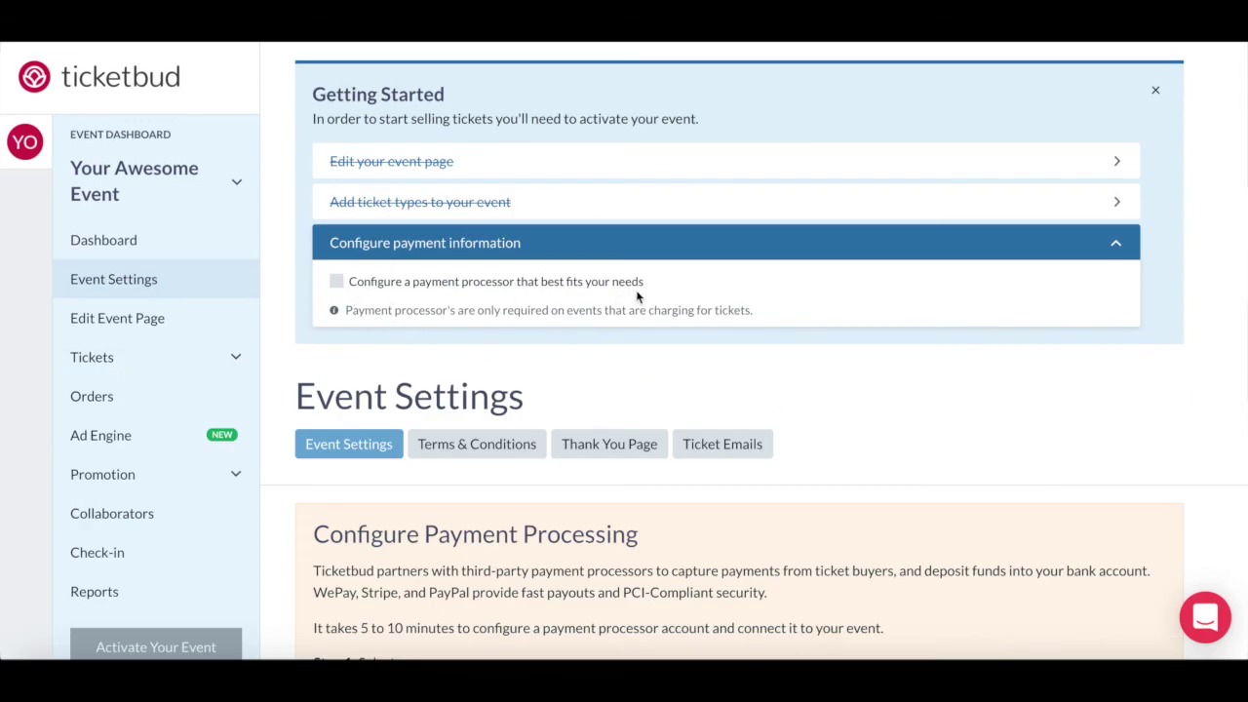
pyautogui.scroll(-5, 848, 416)
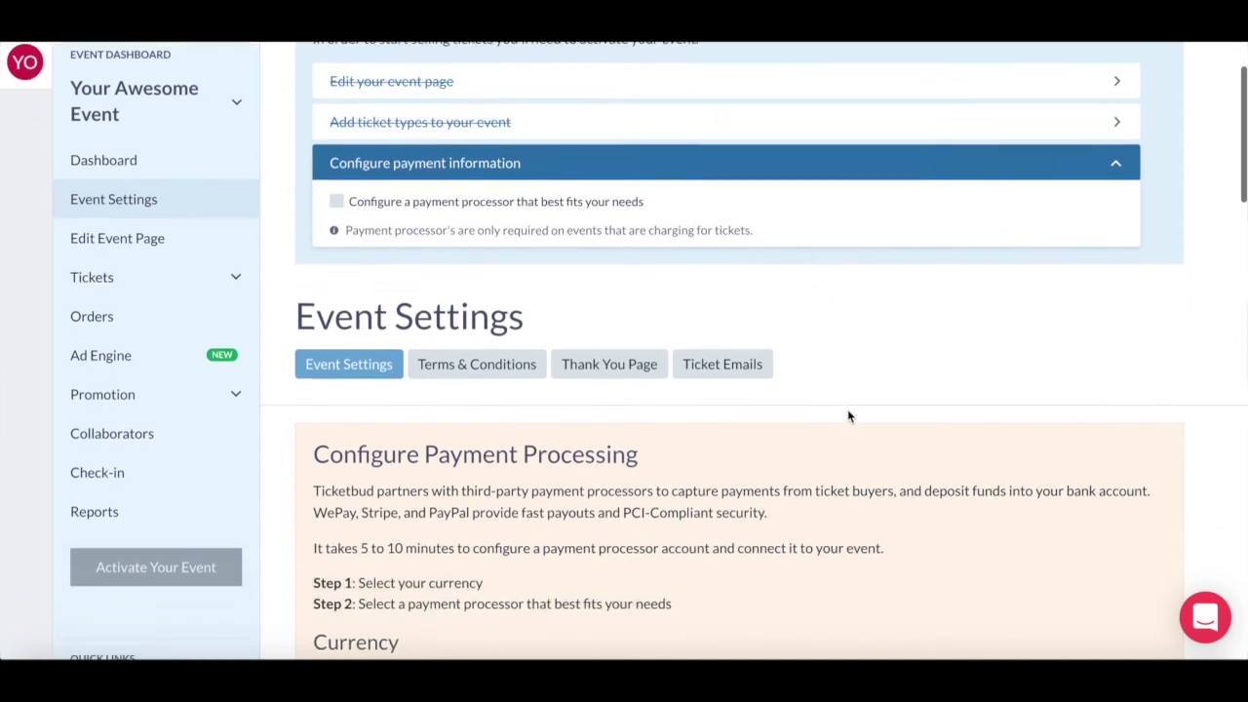
pyautogui.scroll(-1, 849, 492)
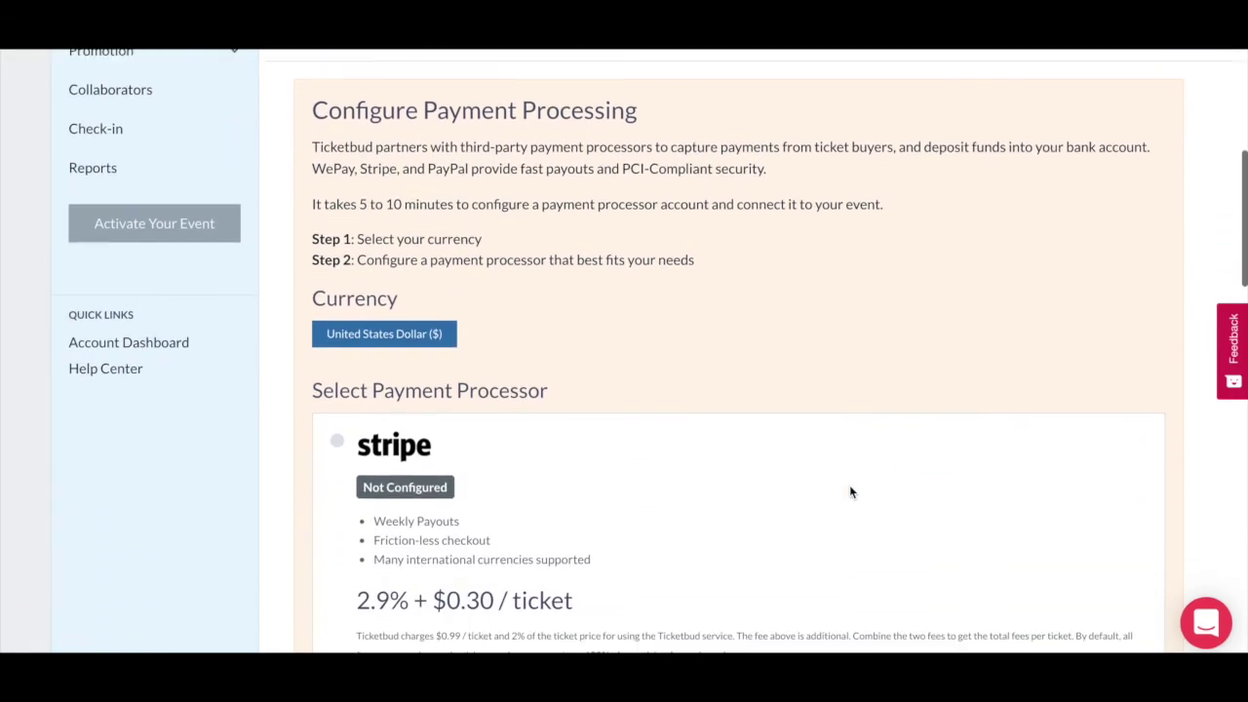
pyautogui.scroll(-4, 849, 491)
pyautogui.scroll(-8, 849, 492)
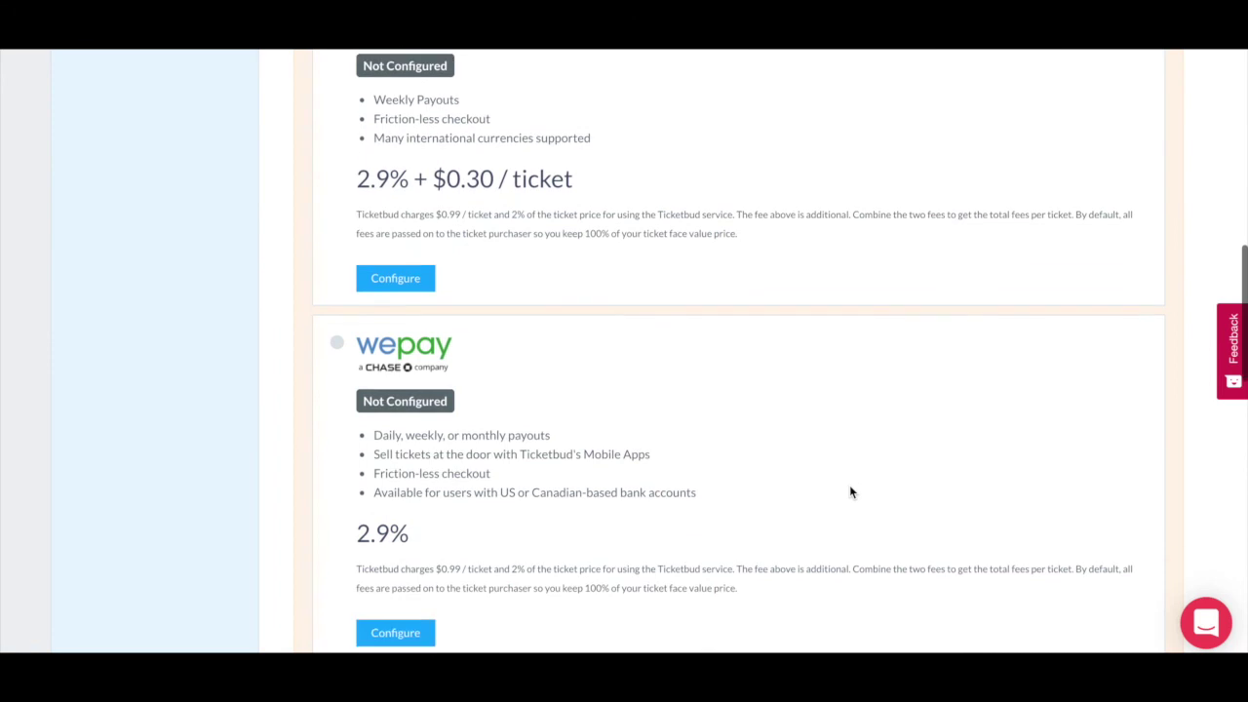
pyautogui.scroll(-1, 849, 491)
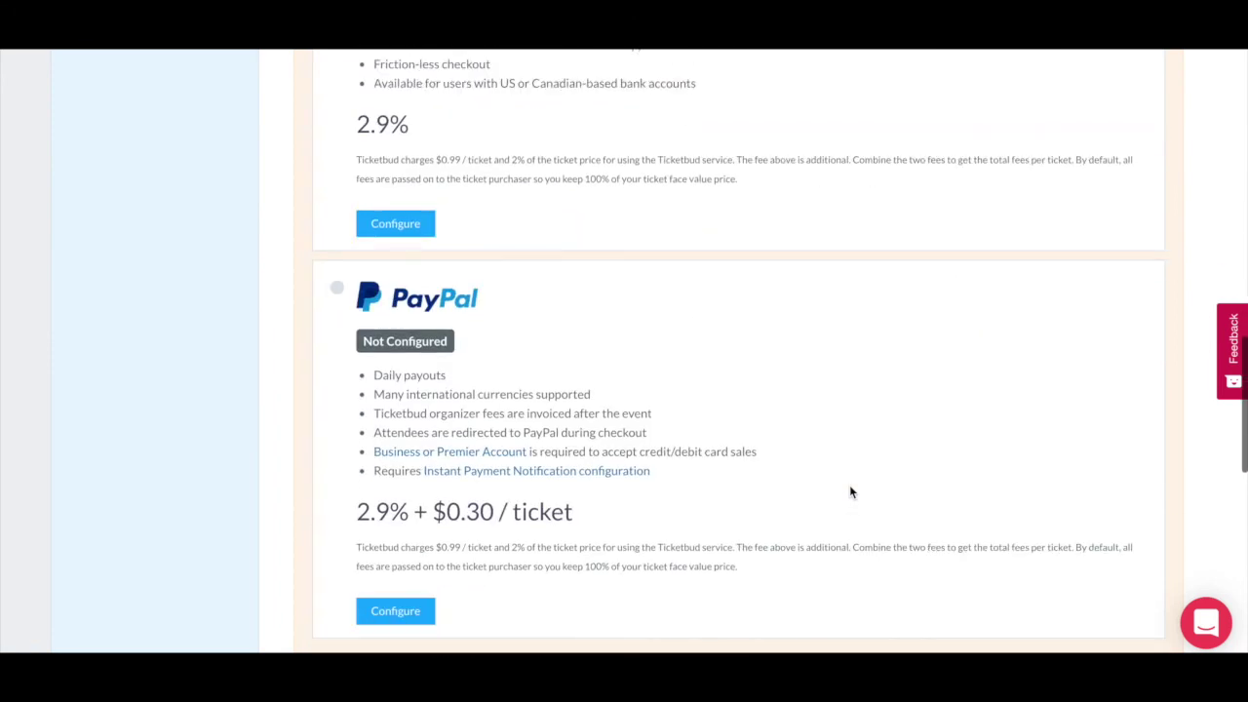
pyautogui.scroll(18, 849, 491)
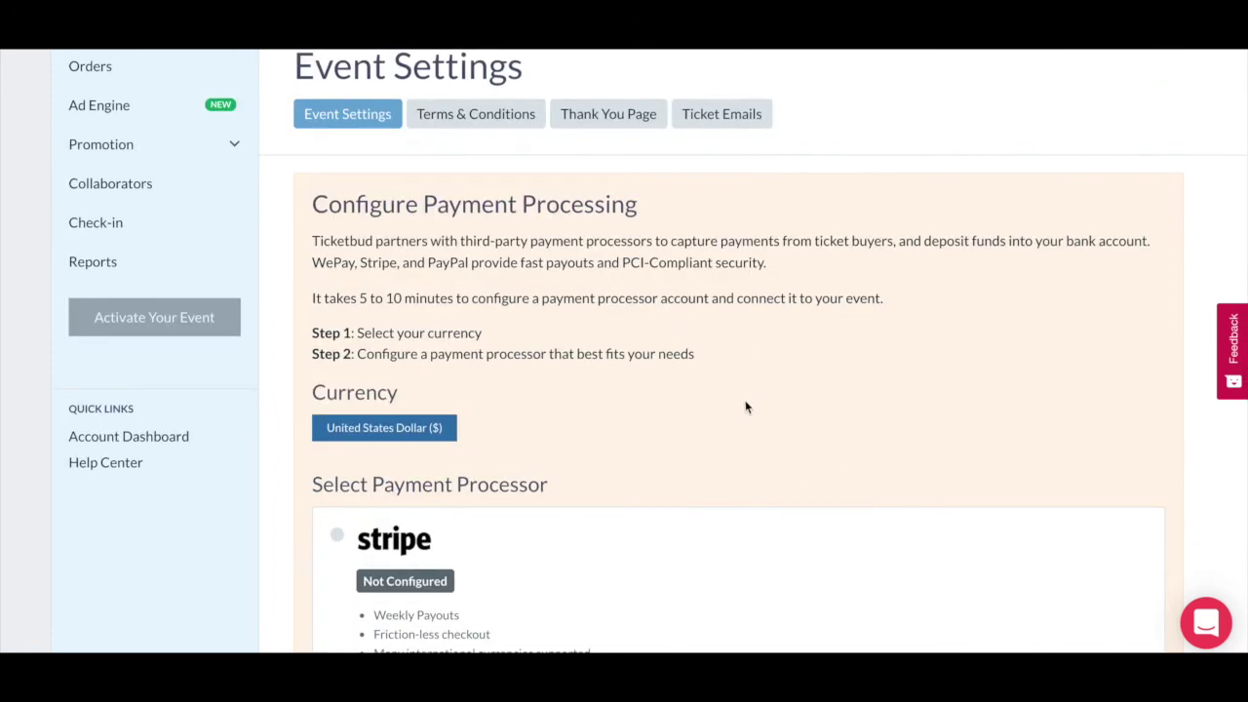
pyautogui.scroll(-1, 745, 408)
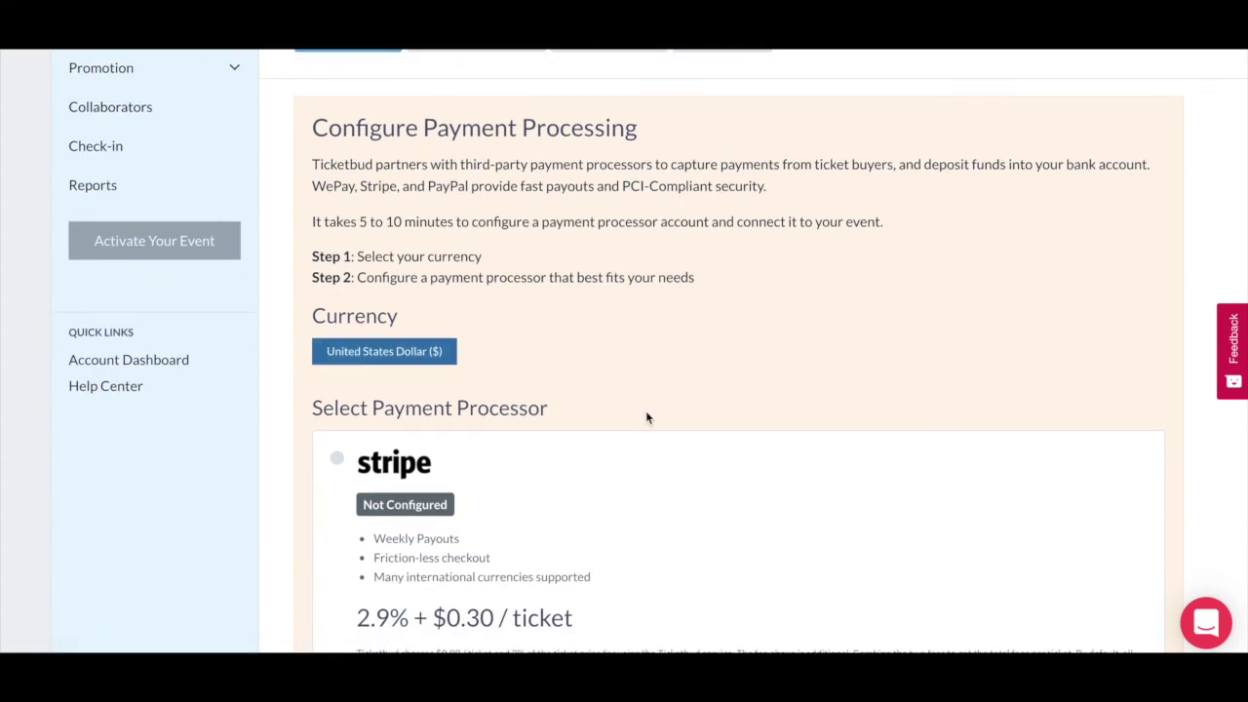
pyautogui.scroll(-1, 647, 418)
pyautogui.scroll(-5, 645, 418)
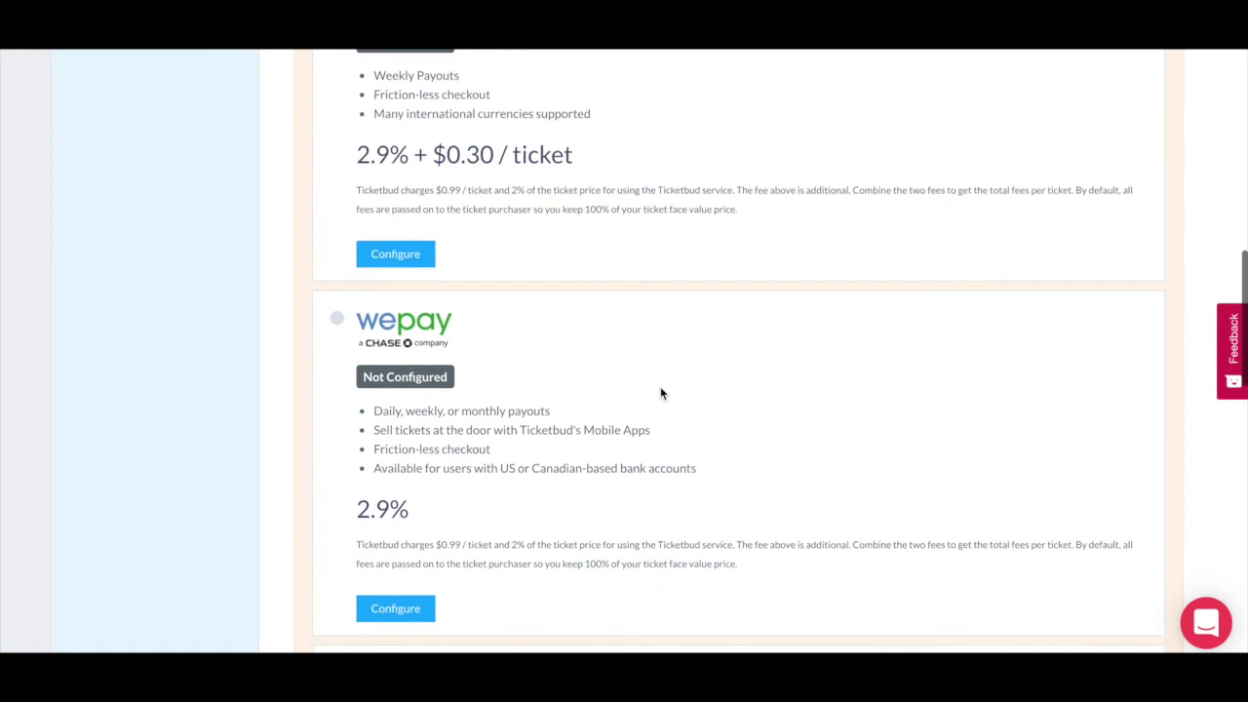
pyautogui.scroll(-1, 660, 393)
# Connect WePay and save it as the event's payment processor.
pyautogui.click(418, 466)
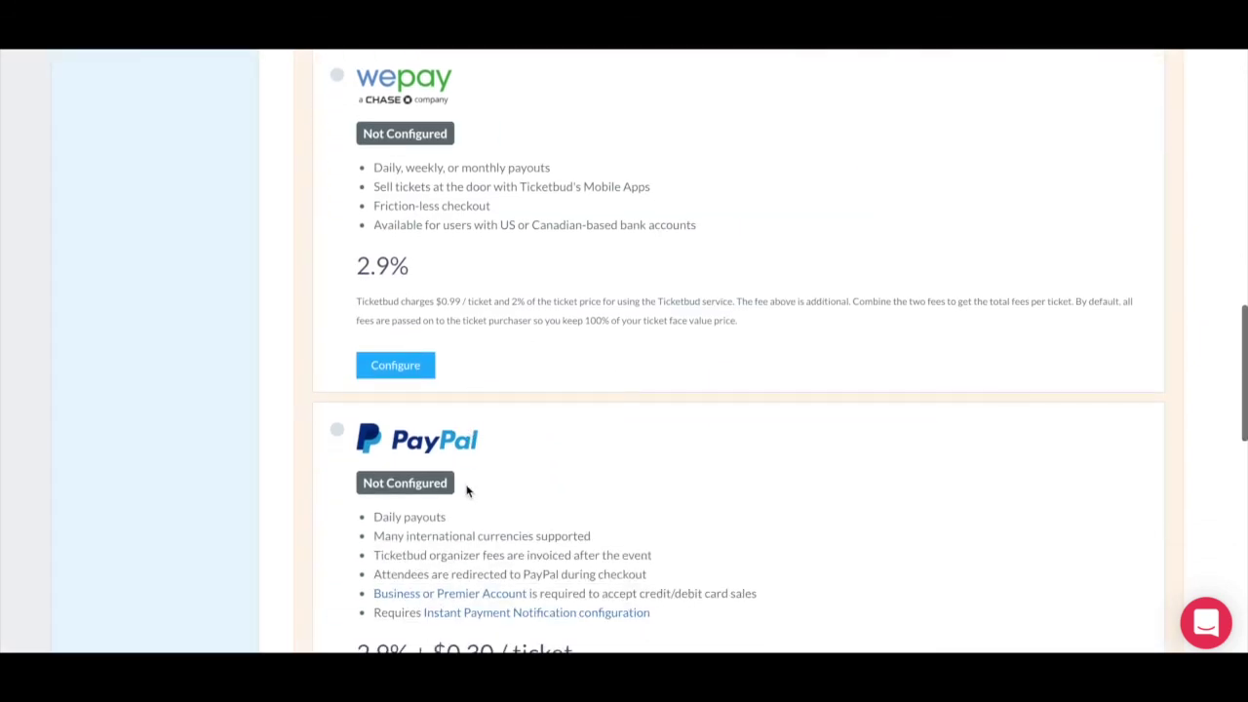
pyautogui.scroll(-3, 465, 490)
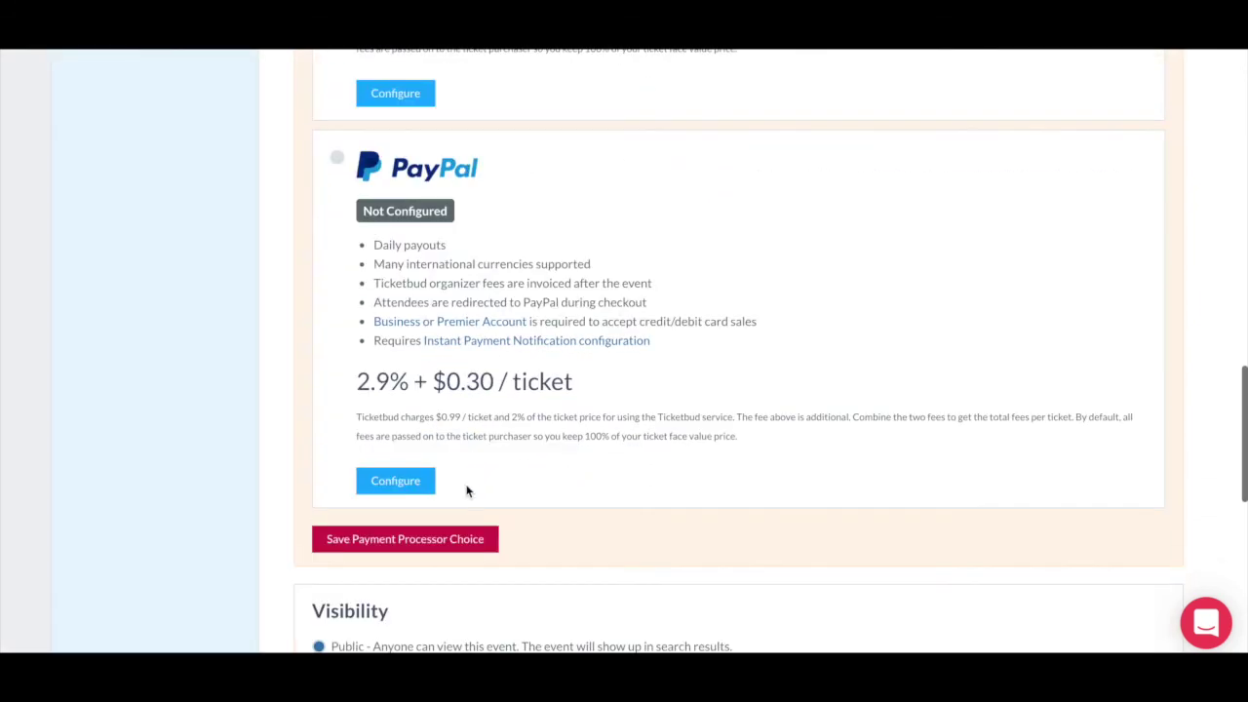
pyautogui.click(389, 542)
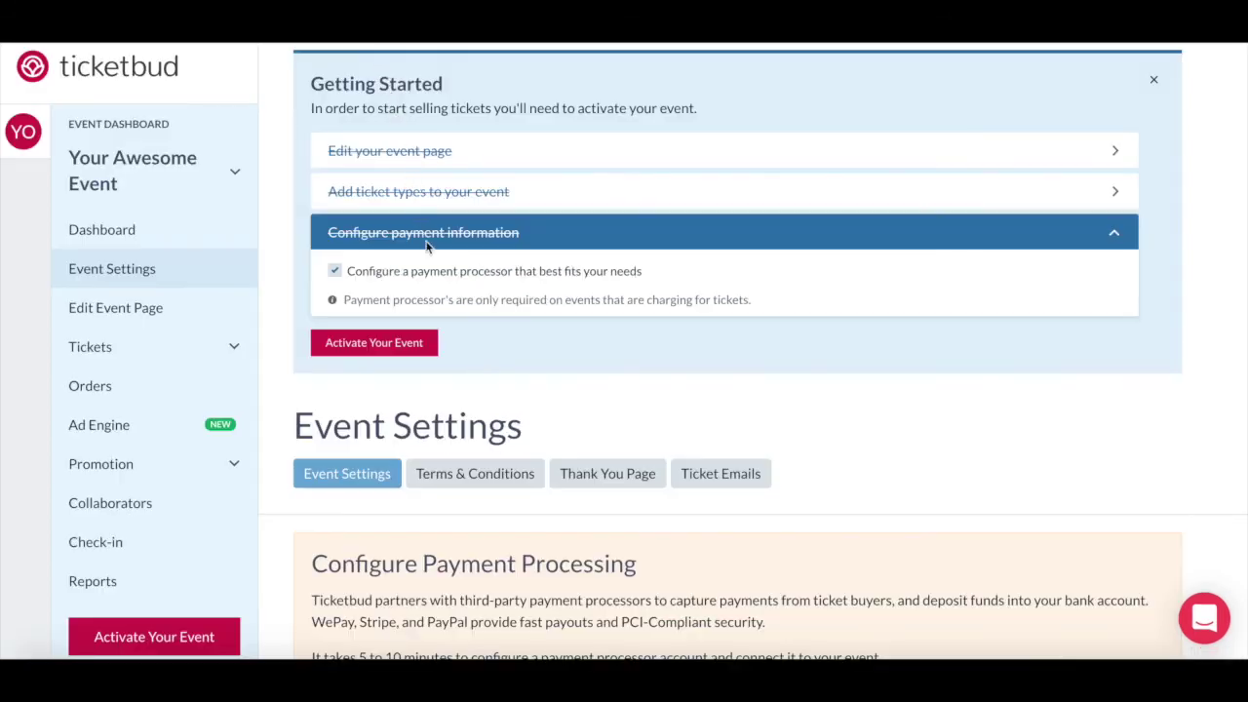